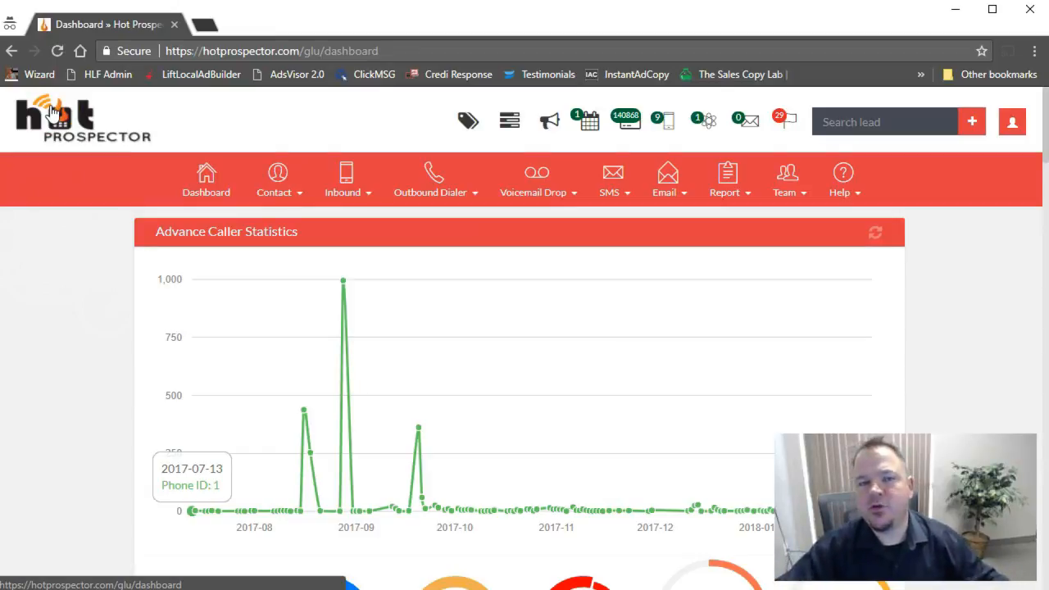
{"action": "left_click", "coordinate": [53, 111]}
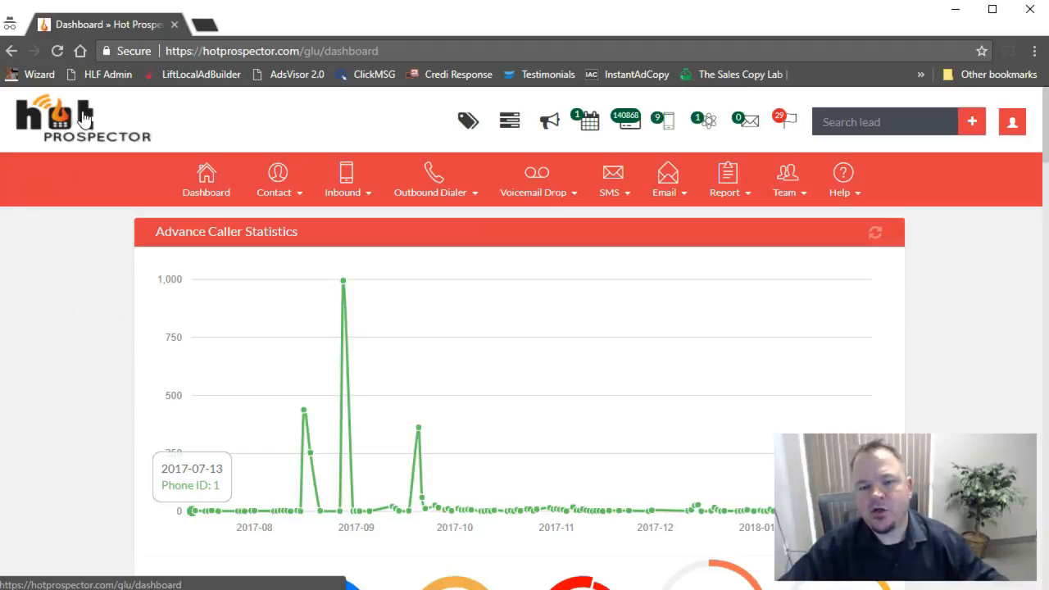
{"action": "left_click", "coordinate": [91, 169]}
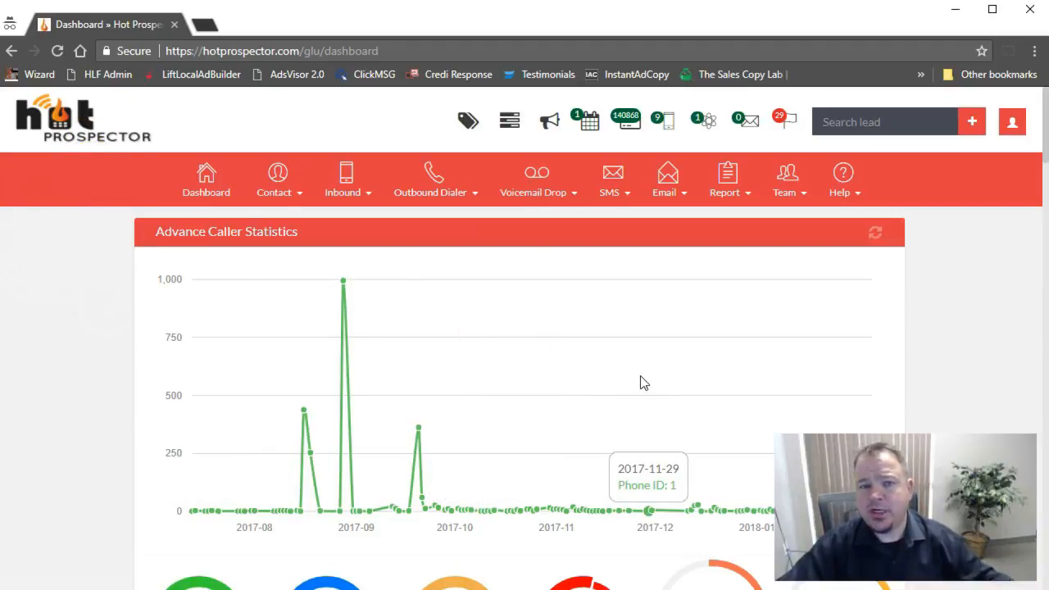
- Open the Manage Account settings page and go to its More Settings section
{"action": "left_click", "coordinate": [1013, 122]}
{"action": "left_click", "coordinate": [950, 168]}
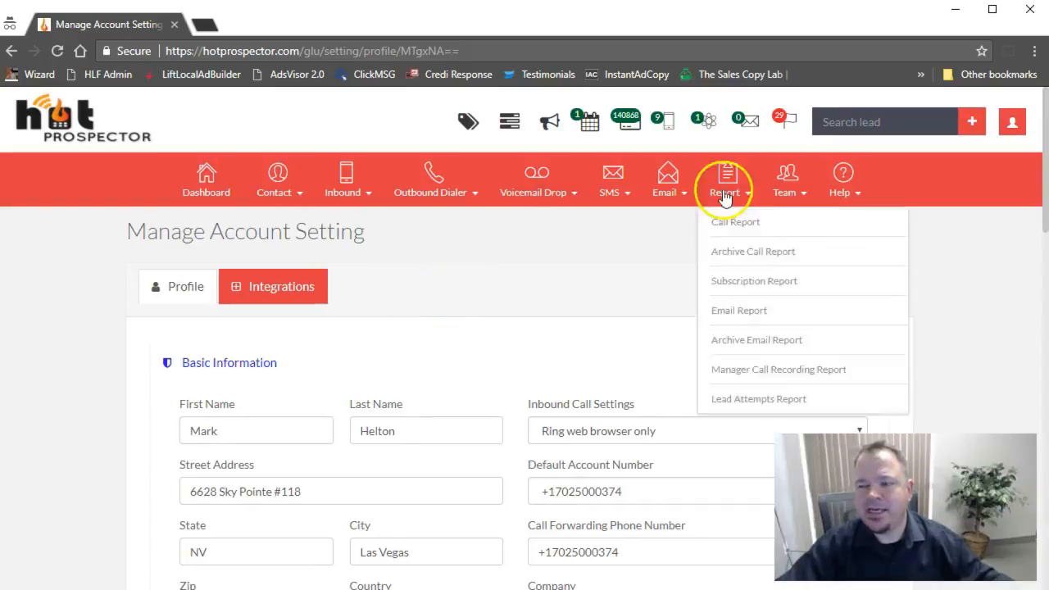
{"action": "left_click", "coordinate": [1016, 123]}
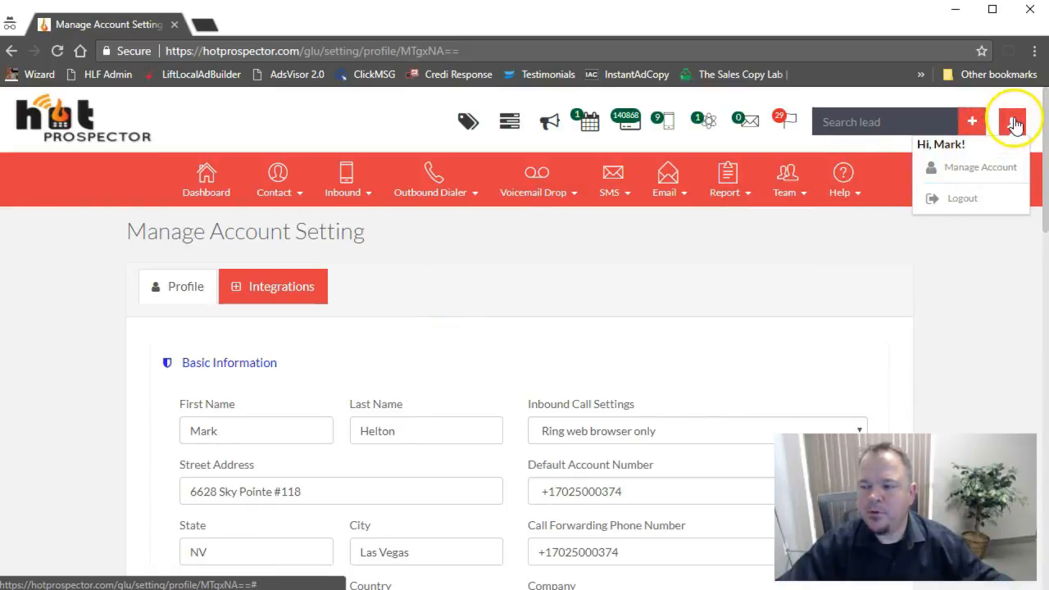
{"action": "triple_click", "coordinate": [915, 293]}
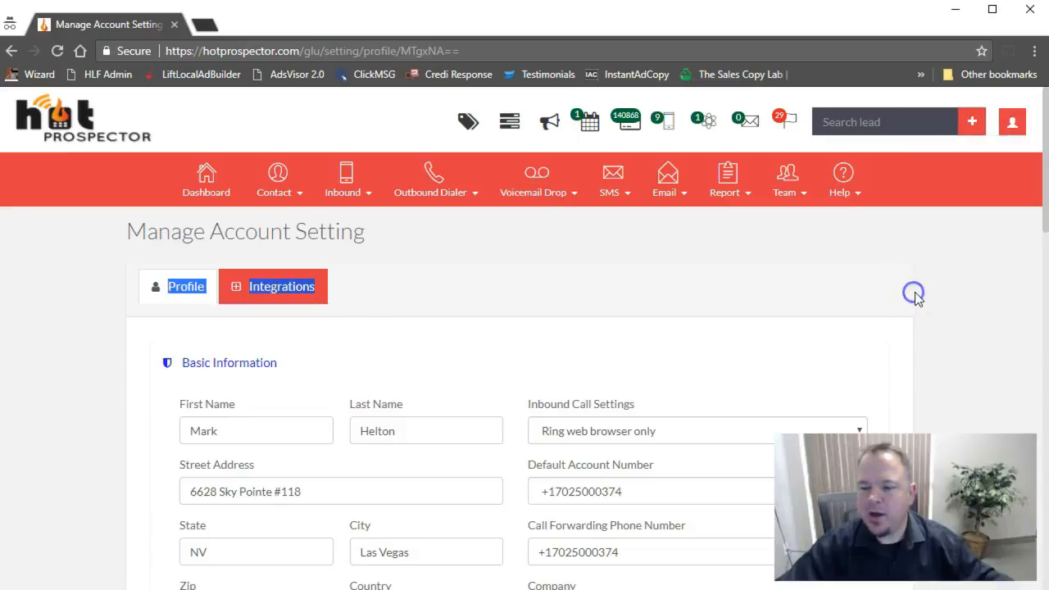
{"action": "left_click", "coordinate": [925, 298]}
{"action": "scroll", "coordinate": [927, 302], "scroll_direction": "down", "scroll_amount": 1}
{"action": "scroll", "coordinate": [929, 308], "scroll_direction": "down", "scroll_amount": 15}
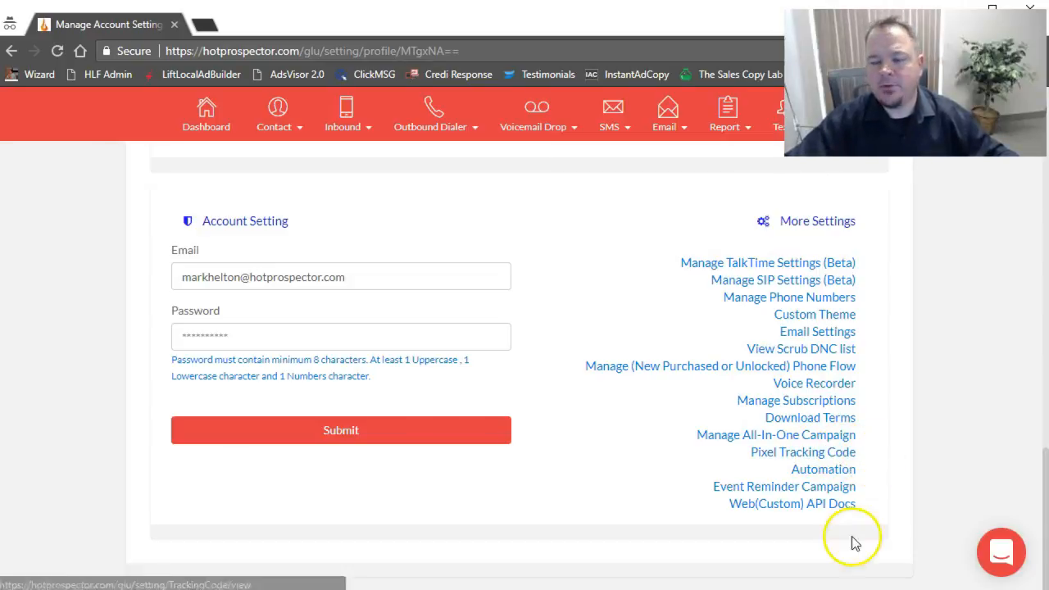
- Look at the Automation list briefly and open the Event Reminder Campaign page from the account's More Settings
{"action": "left_click", "coordinate": [820, 471]}
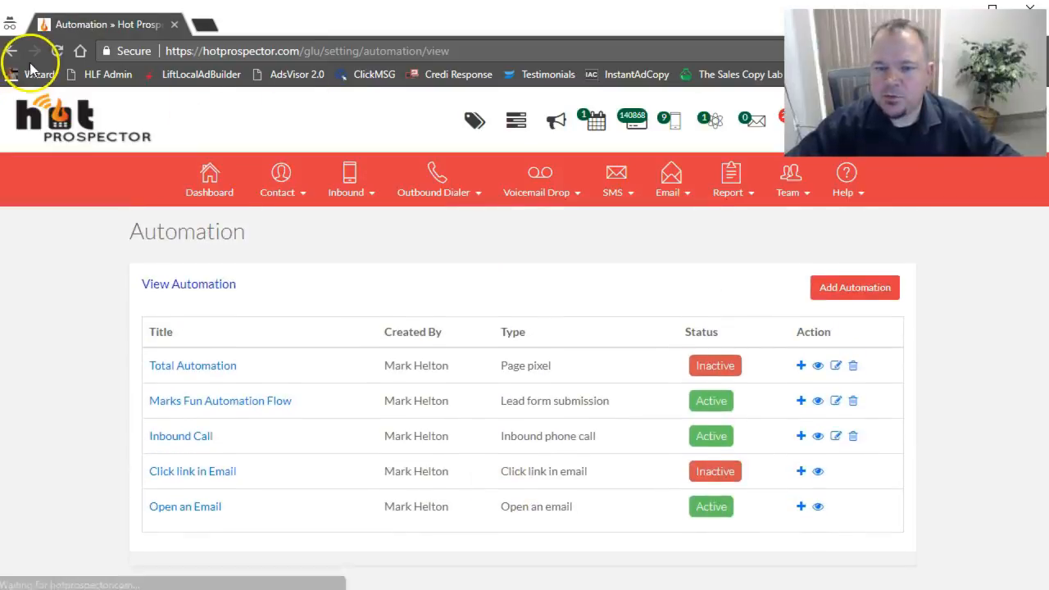
{"action": "left_click", "coordinate": [12, 51]}
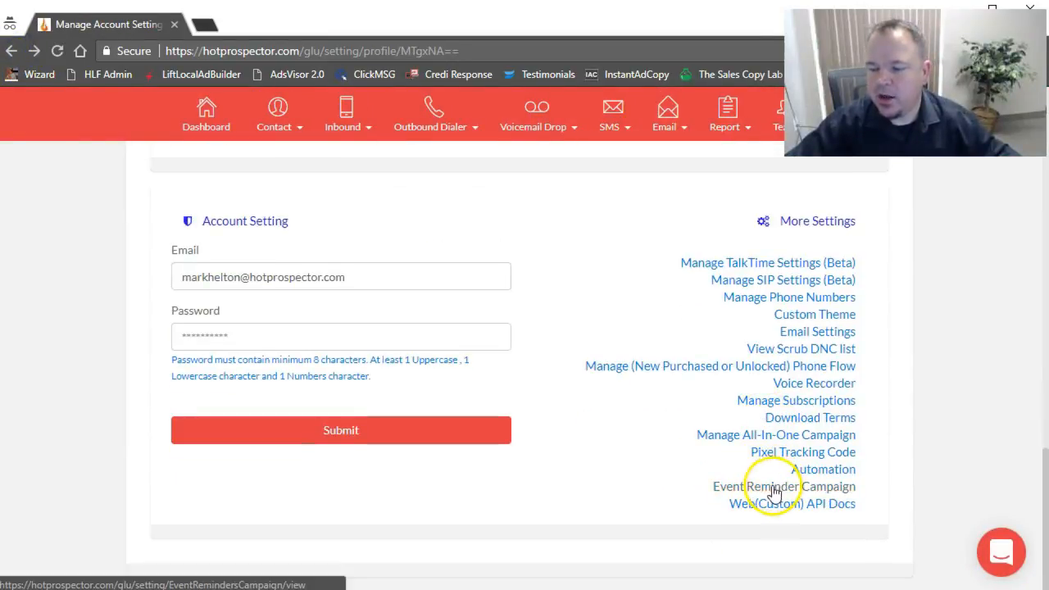
{"action": "left_click", "coordinate": [773, 490]}
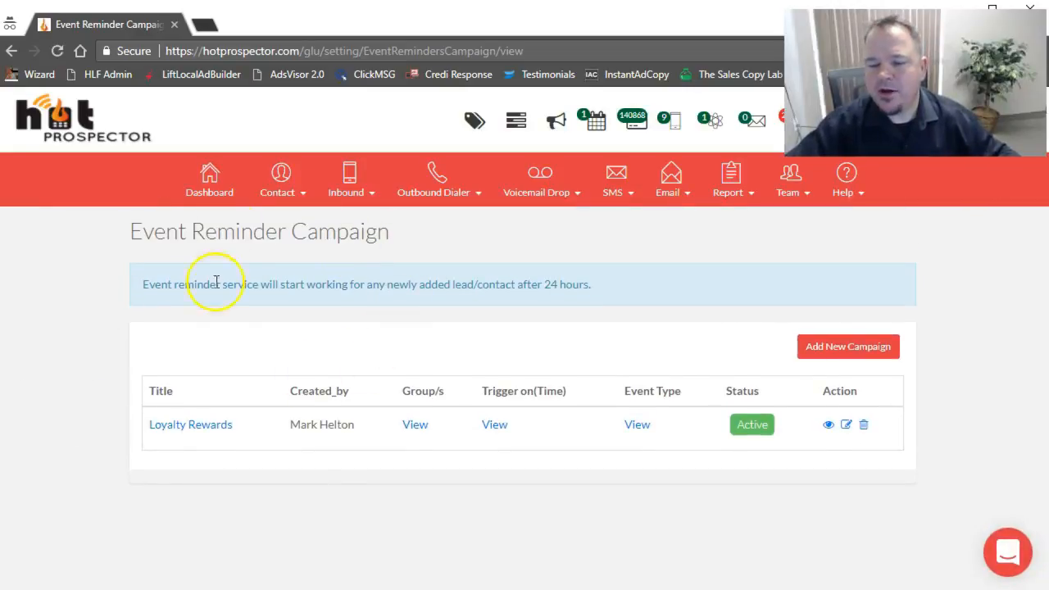
- Open a blank event reminder campaign form, review its fields and reminder options, and return to the campaign list
{"action": "left_click", "coordinate": [841, 346]}
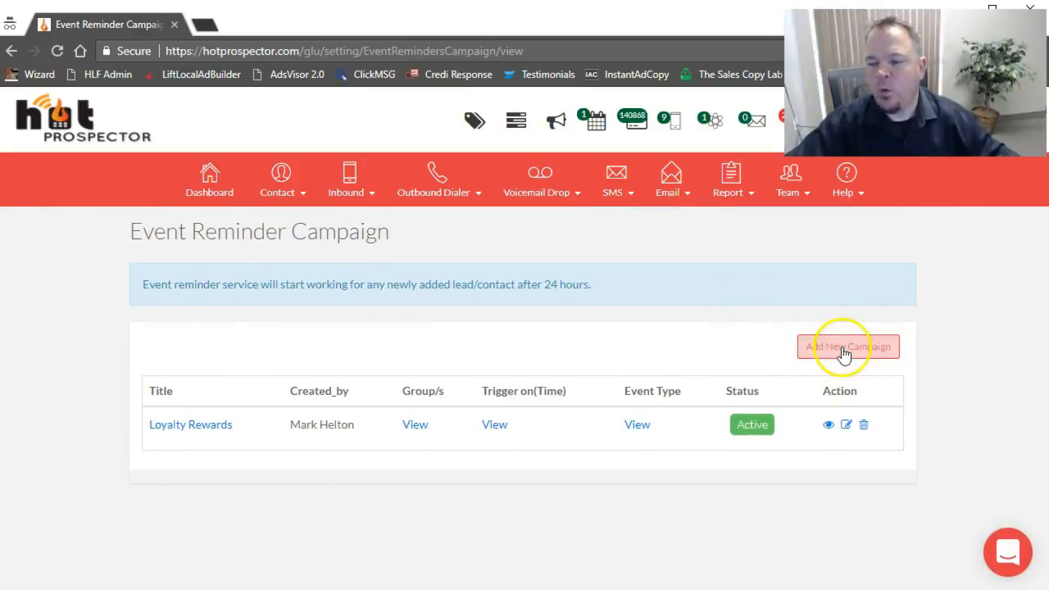
{"action": "scroll", "coordinate": [763, 319], "scroll_direction": "down", "scroll_amount": 1}
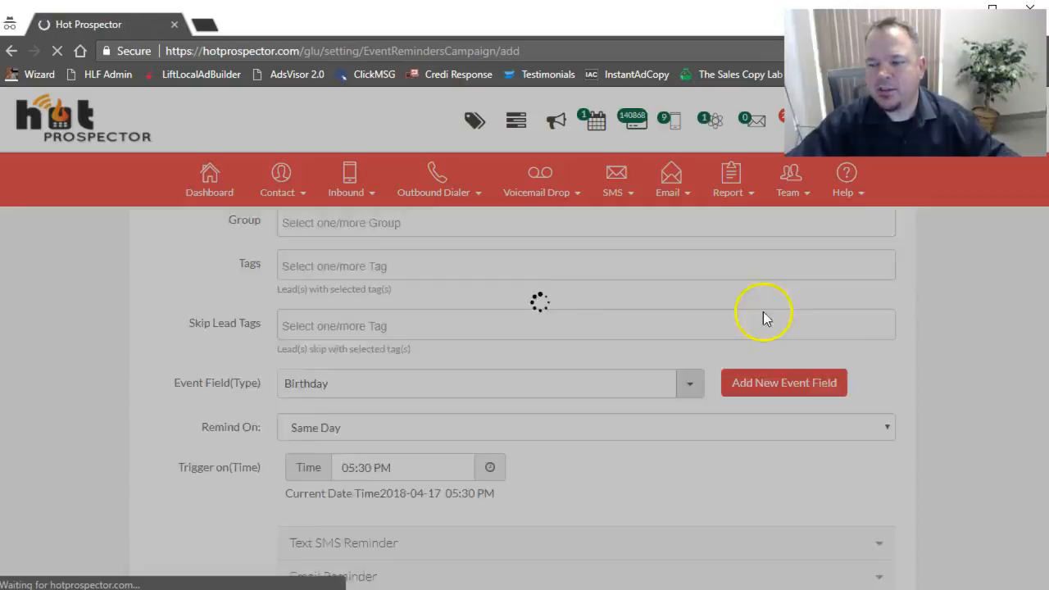
{"action": "scroll", "coordinate": [763, 319], "scroll_direction": "up", "scroll_amount": 2}
{"action": "scroll", "coordinate": [356, 310], "scroll_direction": "down", "scroll_amount": 1}
{"action": "scroll", "coordinate": [357, 310], "scroll_direction": "down", "scroll_amount": 4}
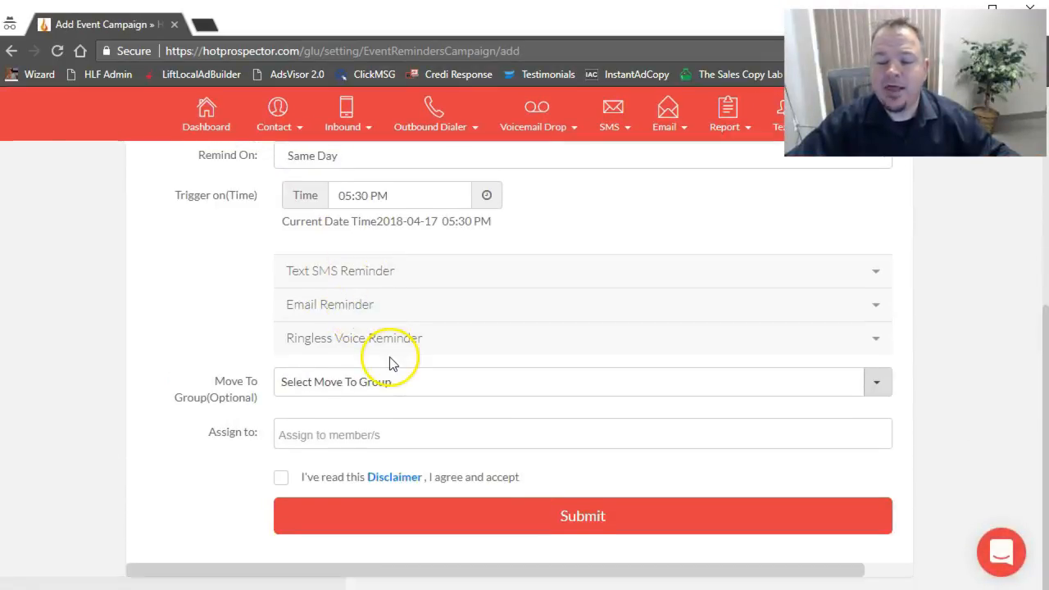
{"action": "left_click", "coordinate": [12, 51]}
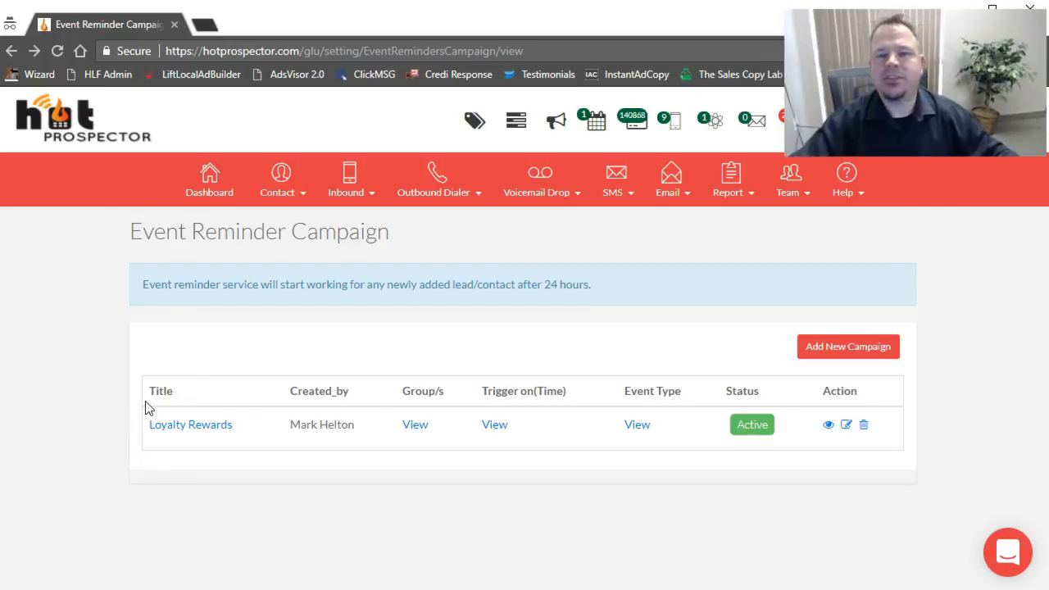
- Open the Loyalty Rewards event reminder campaign for editing
{"action": "left_click", "coordinate": [616, 514]}
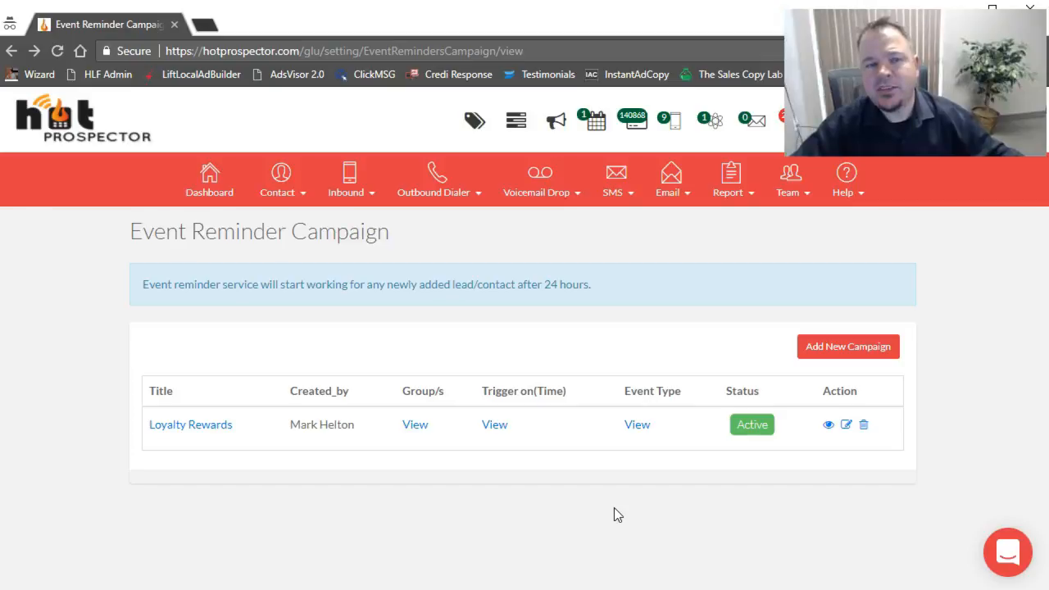
{"action": "left_click", "coordinate": [622, 503]}
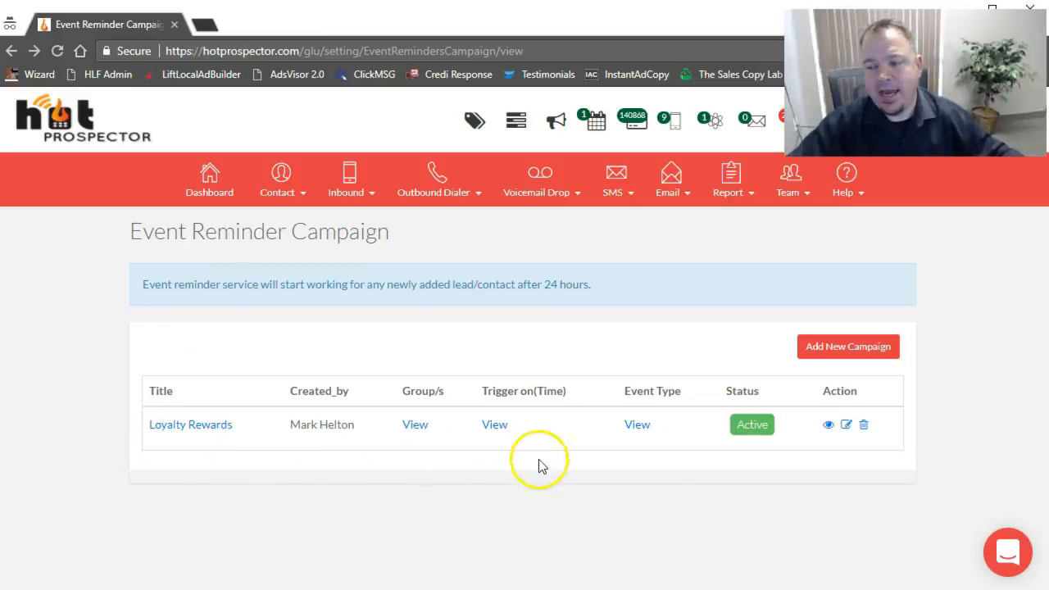
{"action": "left_click", "coordinate": [847, 425]}
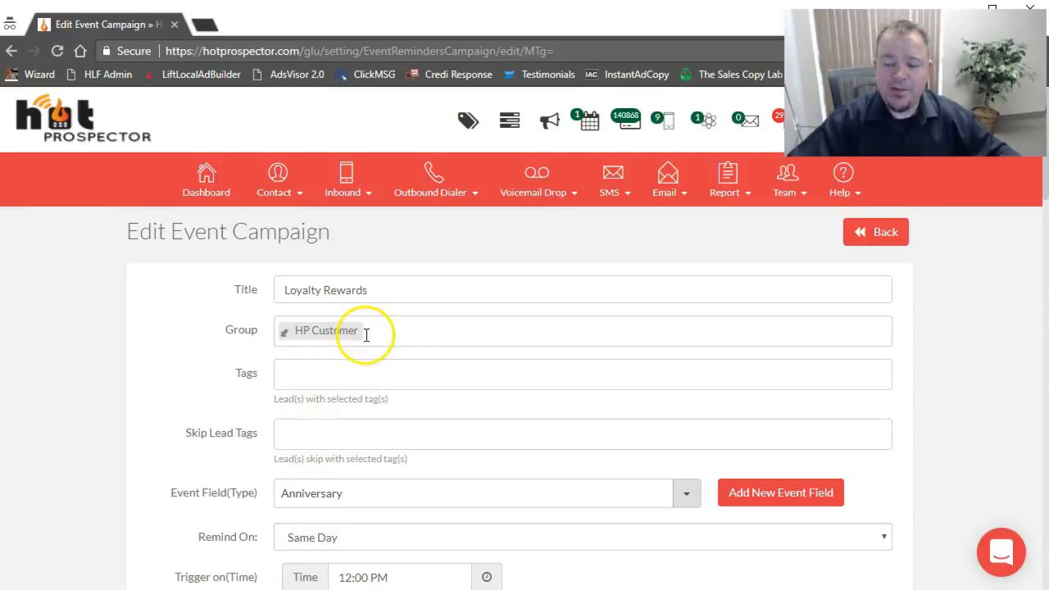
- Remove the HP Customer group from the Loyalty Rewards campaign
{"action": "left_click", "coordinate": [391, 337]}
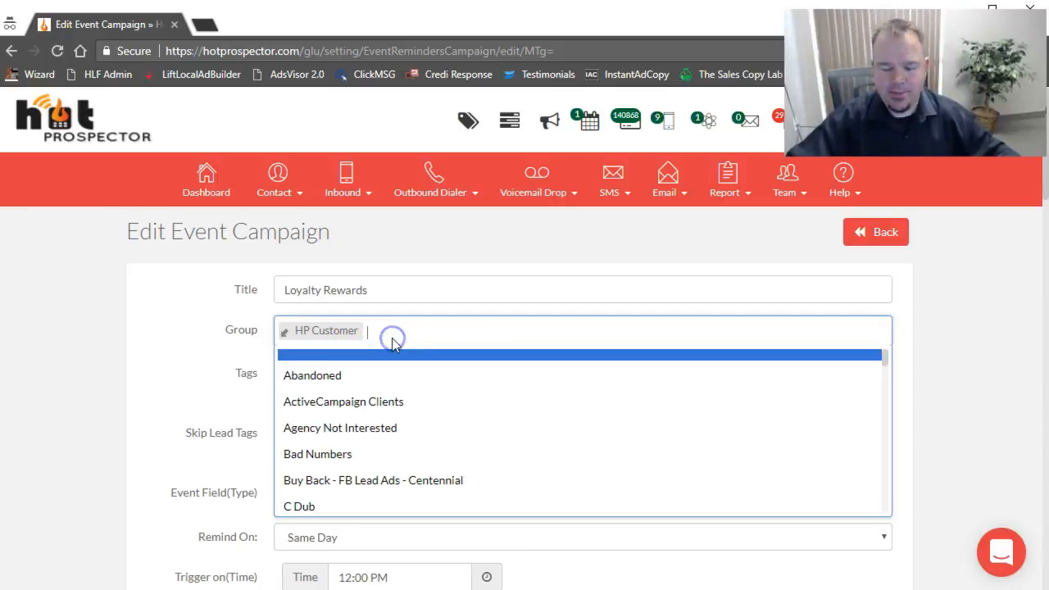
{"action": "key", "text": "BackSpace"}
{"action": "left_click", "coordinate": [152, 375]}
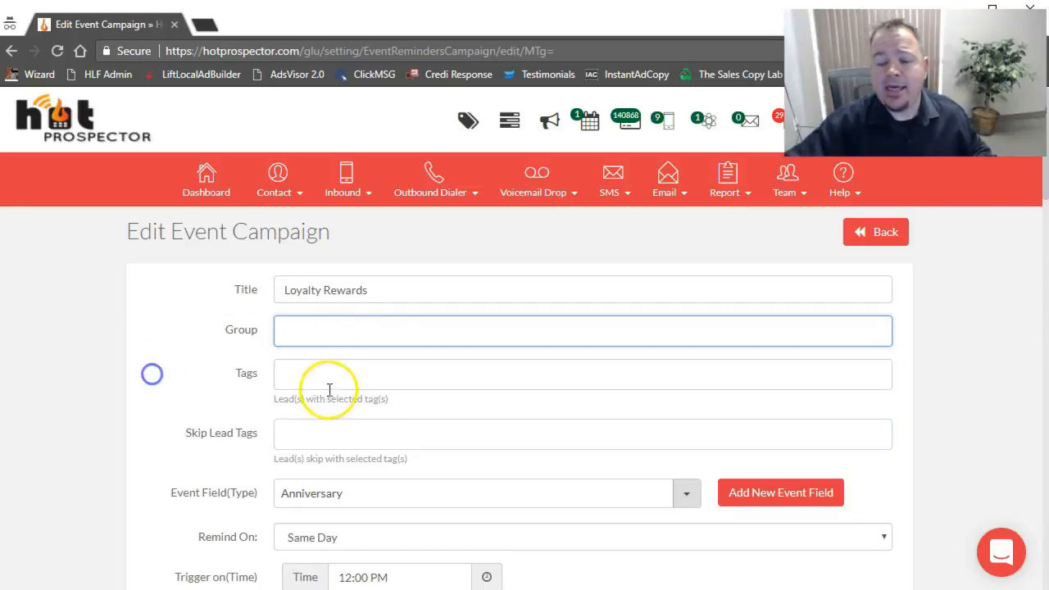
- Try the Customer tag as the campaign's lead tag filter and remove it again
{"action": "left_click", "coordinate": [326, 376]}
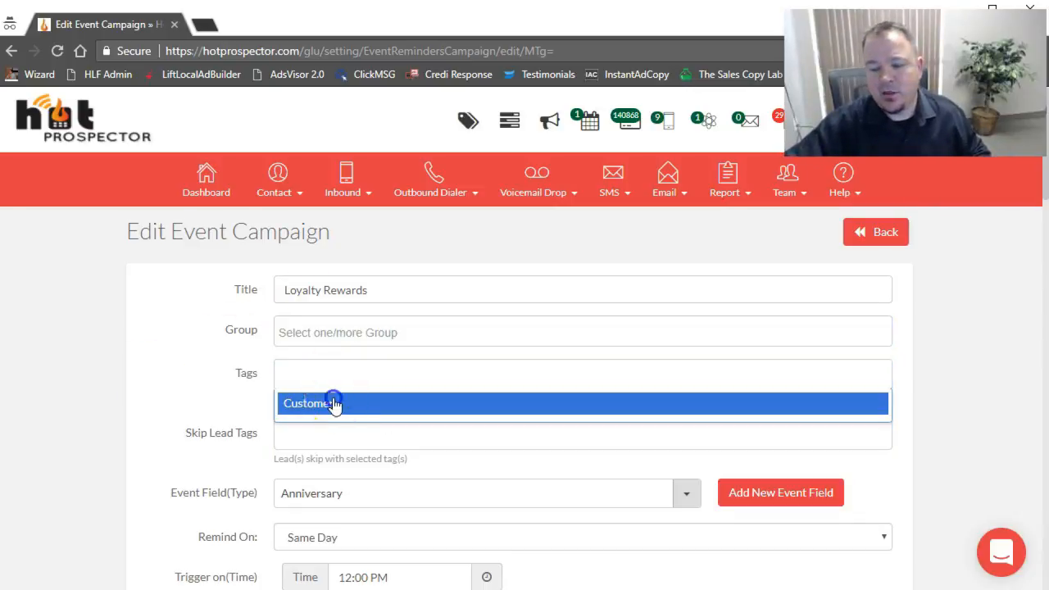
{"action": "left_click", "coordinate": [332, 403]}
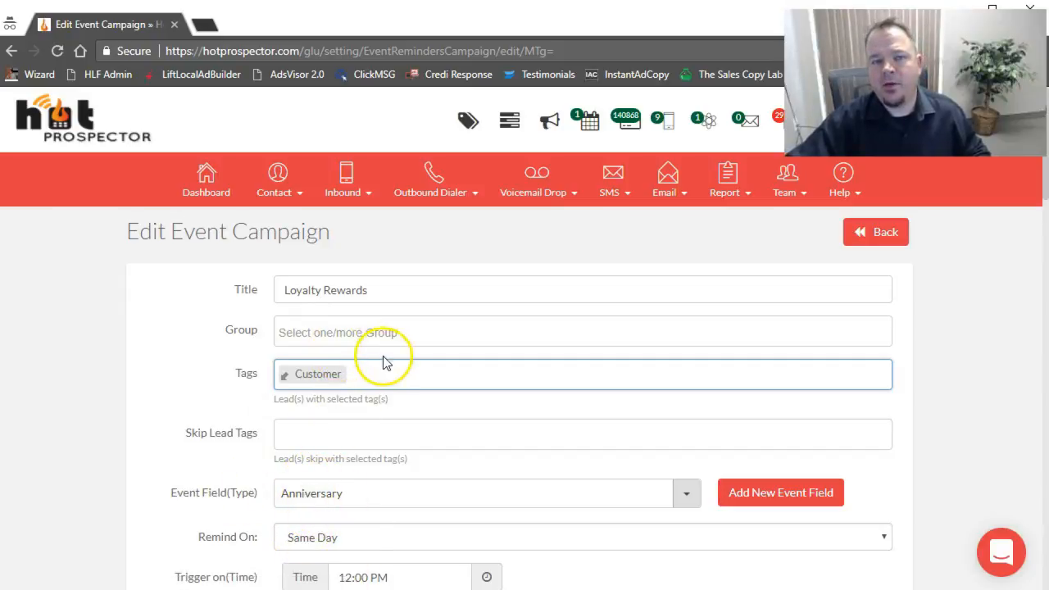
{"action": "left_click", "coordinate": [355, 378]}
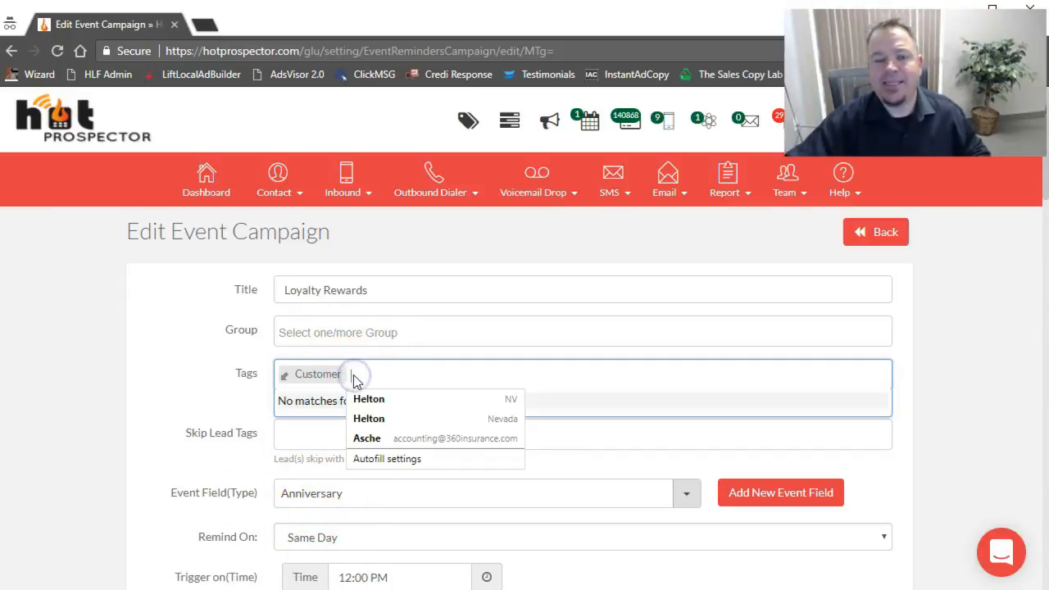
{"action": "key", "text": "BackSpace"}
{"action": "key", "text": "BackSpace"}
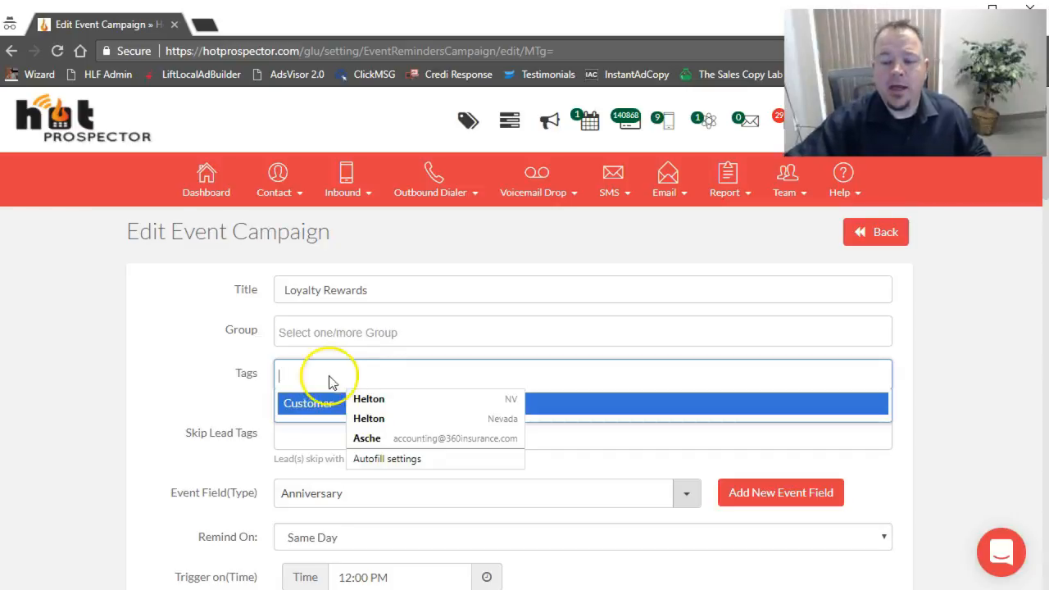
{"action": "left_click", "coordinate": [309, 342]}
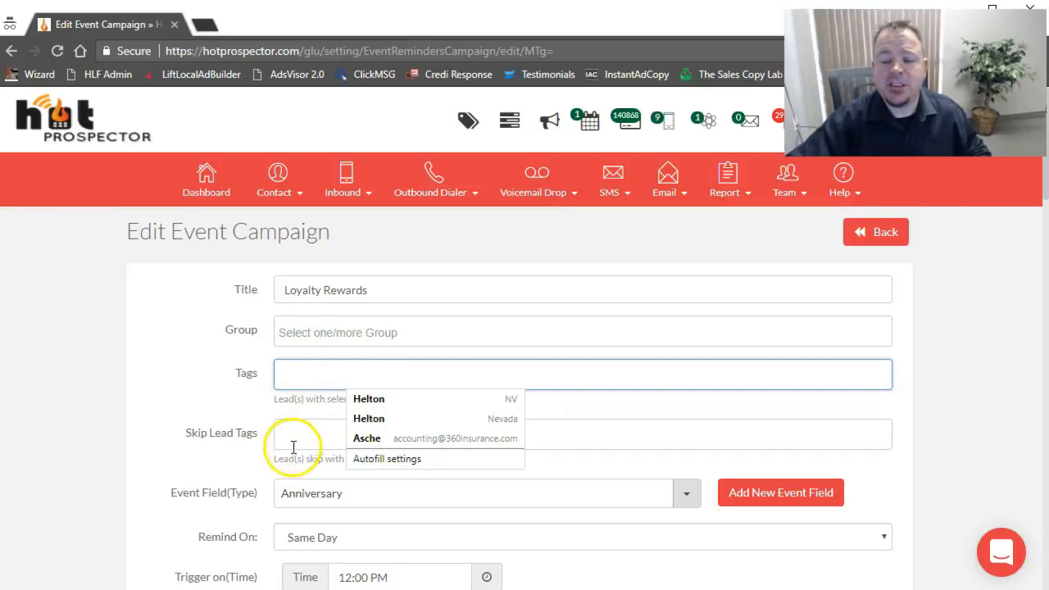
- Find the groups matching "hp" and set the campaign's group to HP Customer
{"action": "left_click", "coordinate": [287, 328]}
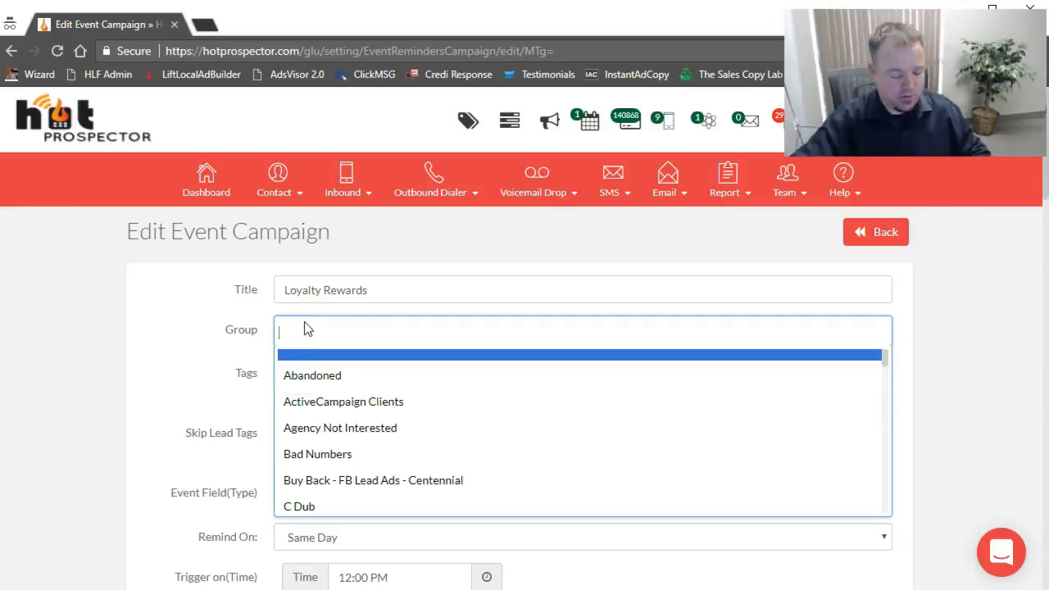
{"action": "type", "text": "hp"}
{"action": "key", "text": "Down"}
{"action": "key", "text": "Down"}
{"action": "key", "text": "Down"}
{"action": "key", "text": "Up"}
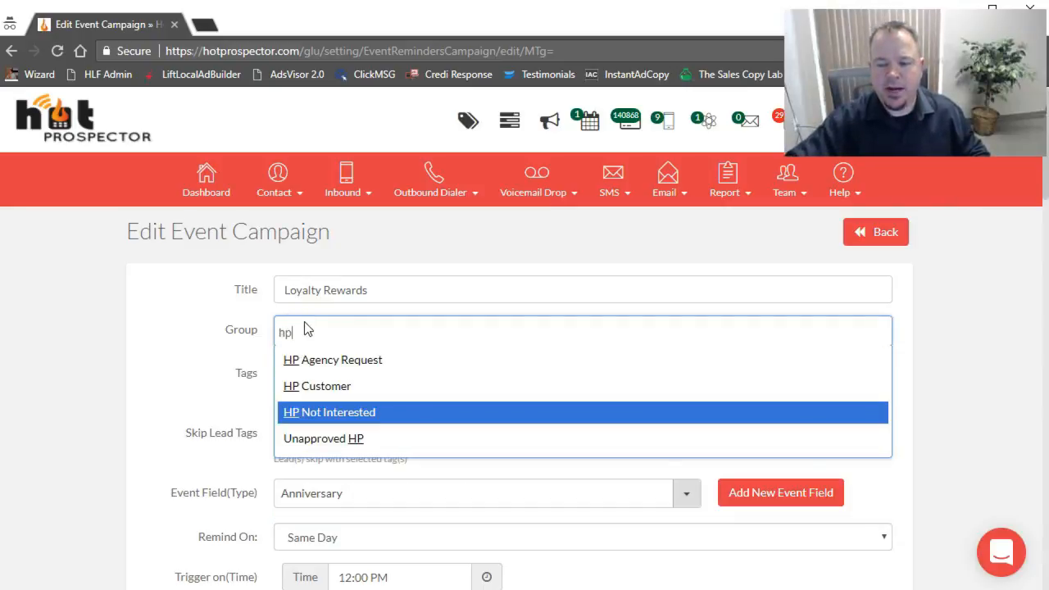
{"action": "key", "text": "Up"}
{"action": "key", "text": "Return"}
- Try Customer as a skip lead tag for the campaign and clear it again
{"action": "left_click", "coordinate": [327, 443]}
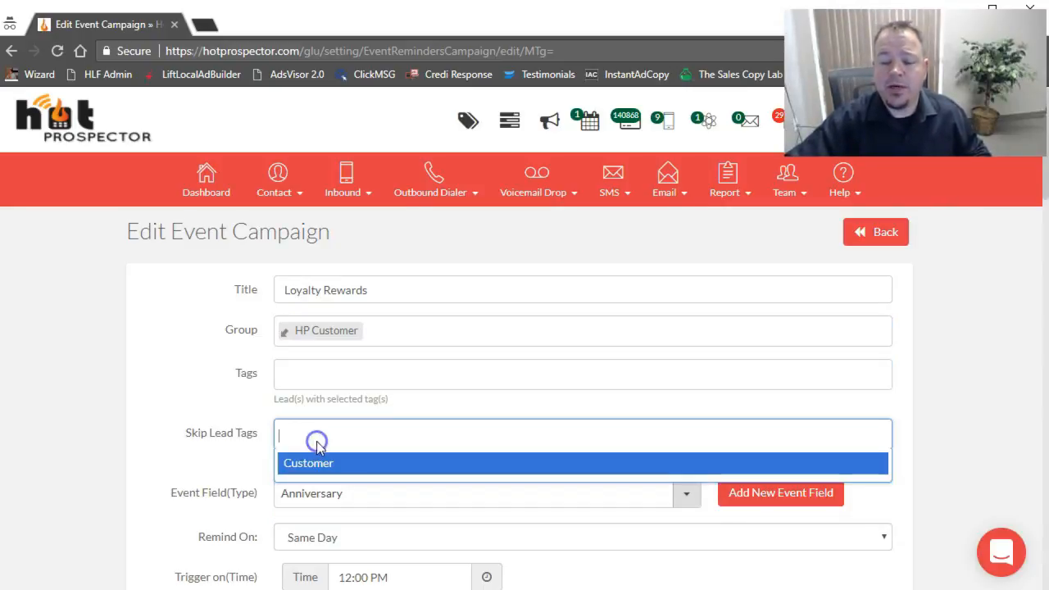
{"action": "left_click", "coordinate": [320, 460]}
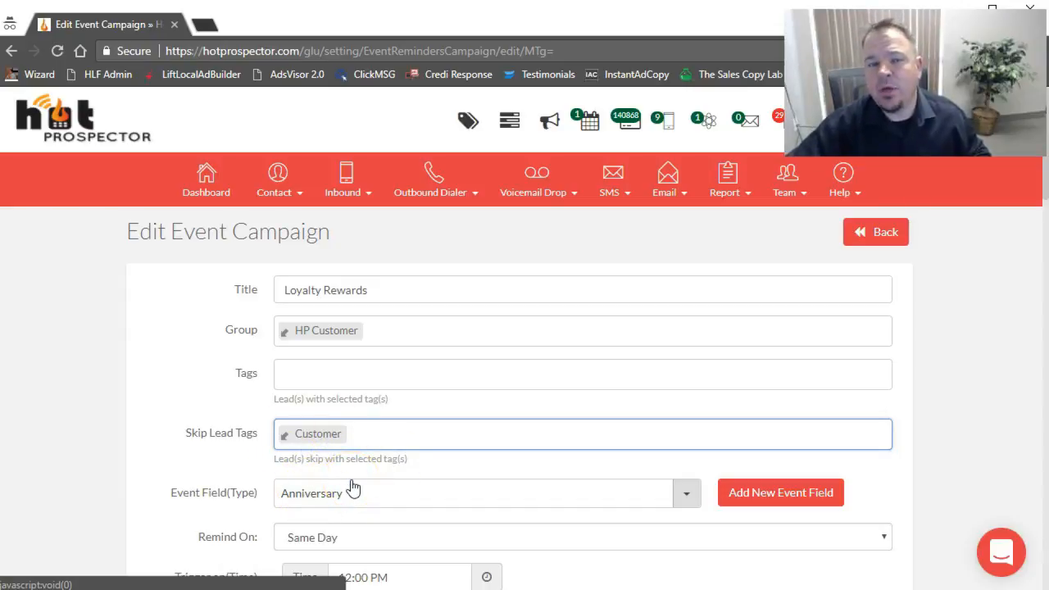
{"action": "left_click", "coordinate": [355, 434]}
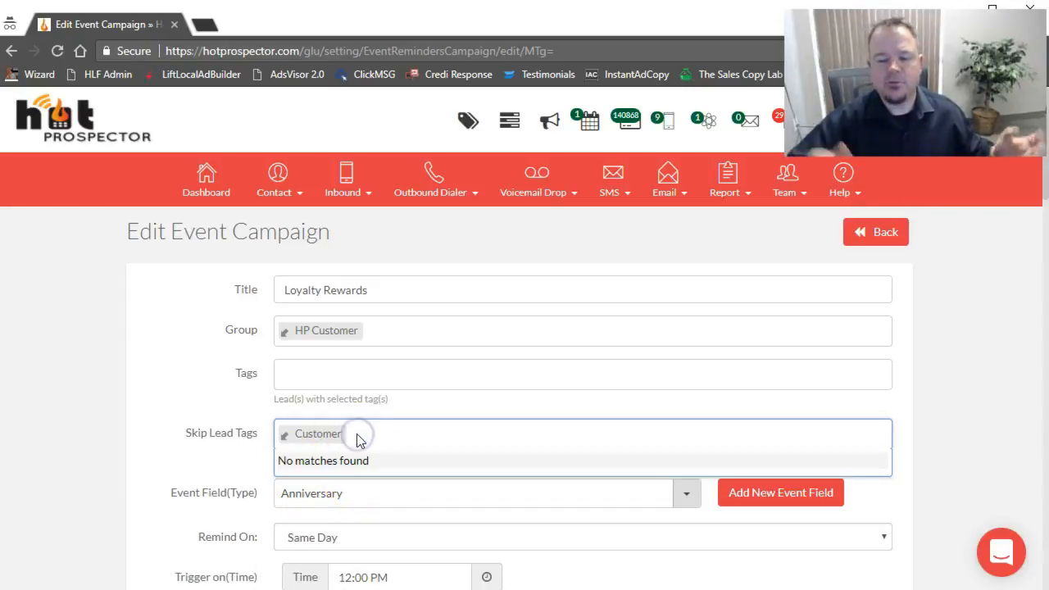
{"action": "key", "text": "BackSpace"}
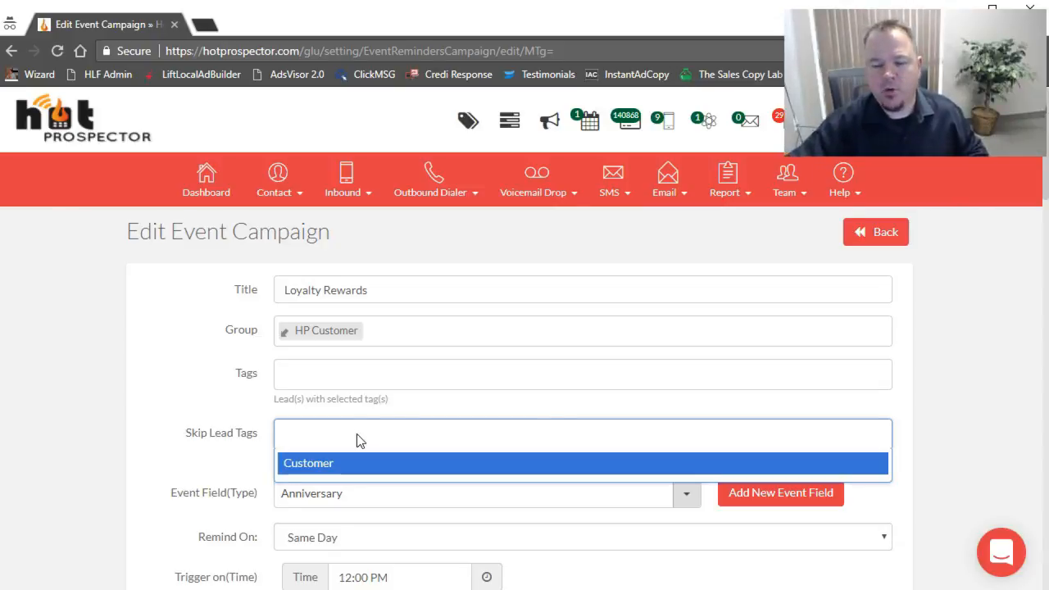
{"action": "left_click", "coordinate": [158, 396]}
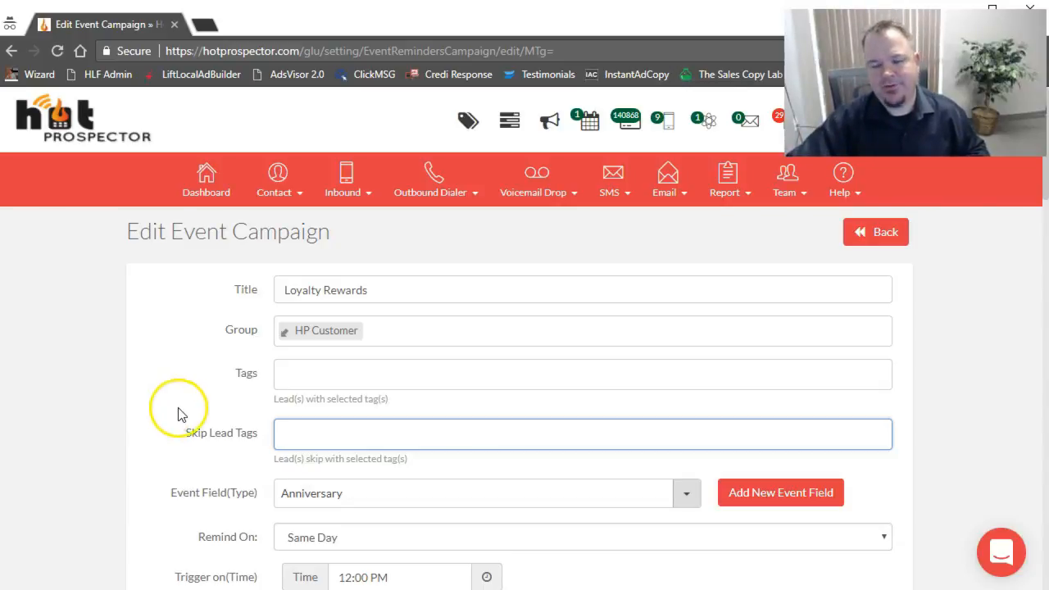
- Check the campaign's event field types and open the Custom Fields page for adding a new event field
{"action": "scroll", "coordinate": [183, 410], "scroll_direction": "down", "scroll_amount": 1}
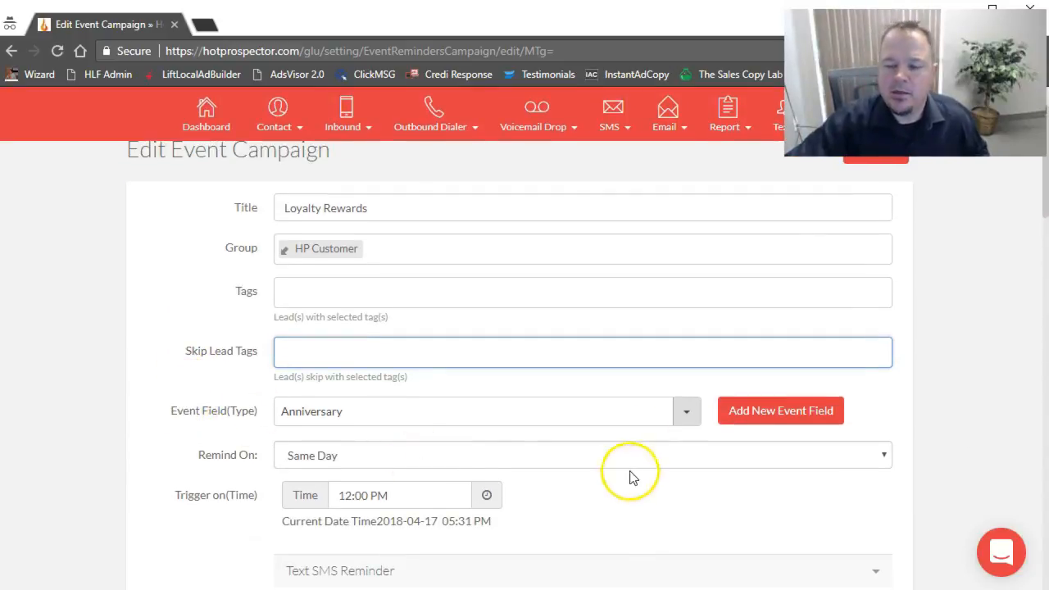
{"action": "left_click", "coordinate": [687, 412]}
{"action": "left_click", "coordinate": [687, 414]}
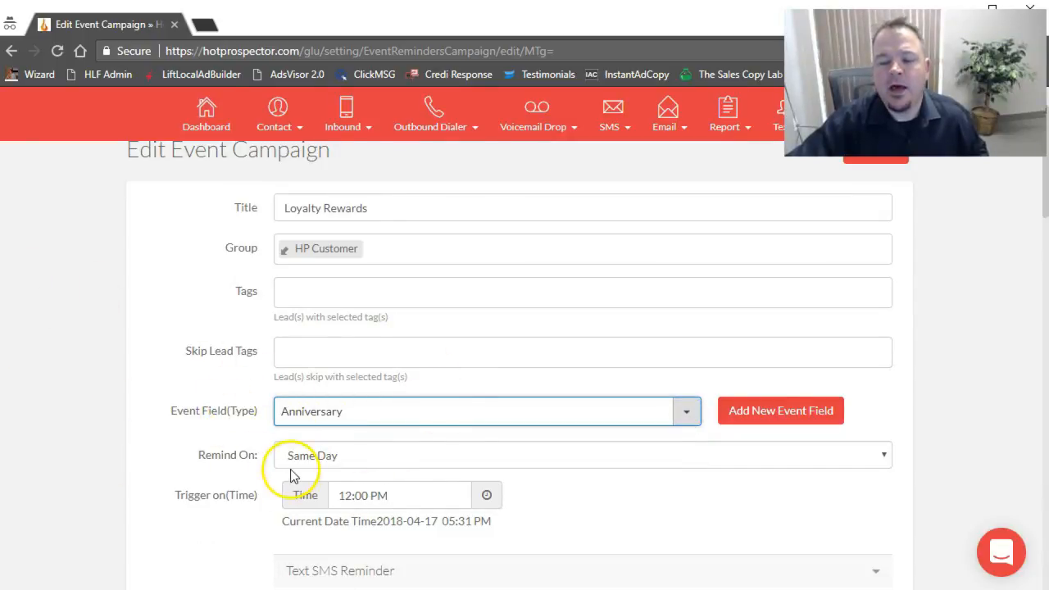
{"action": "left_click", "coordinate": [279, 123]}
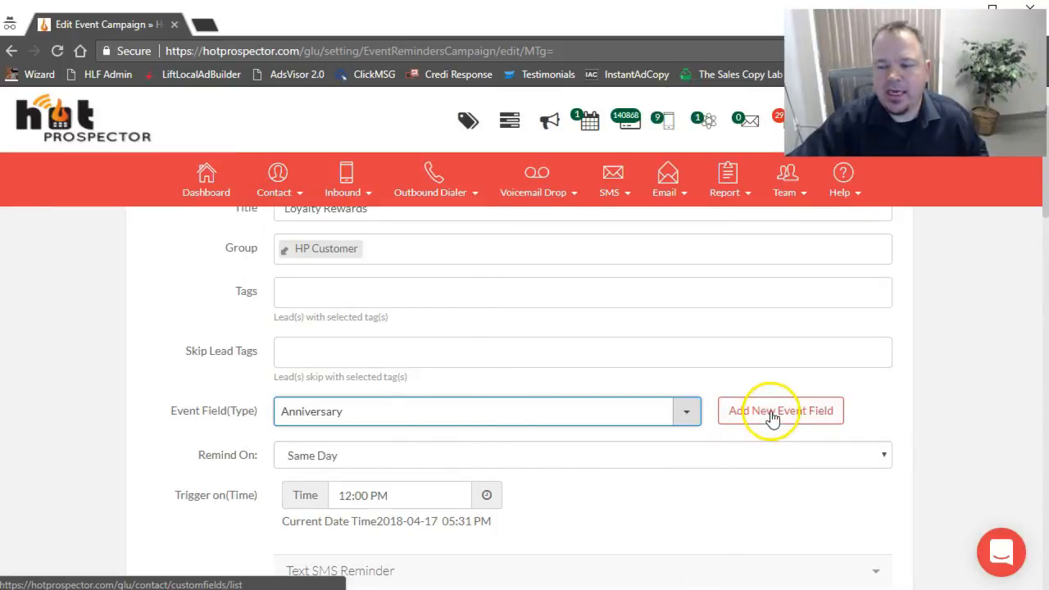
{"action": "mouse_move", "coordinate": [271, 200]}
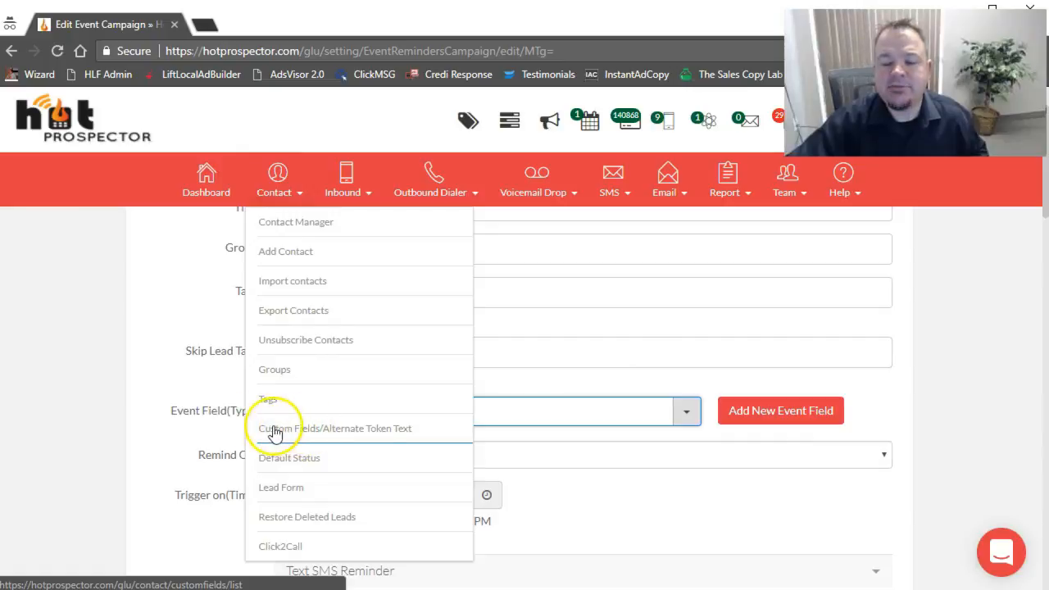
{"action": "left_click", "coordinate": [776, 413]}
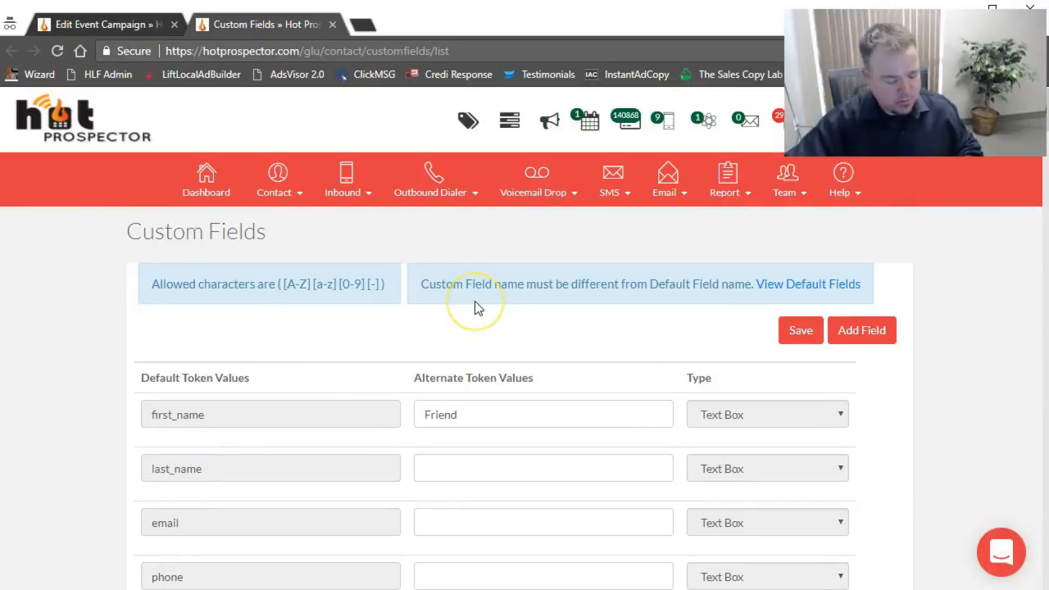
- Find the "birthday" custom field and check which field types can be assigned to it
{"action": "type", "text": "birthday"}
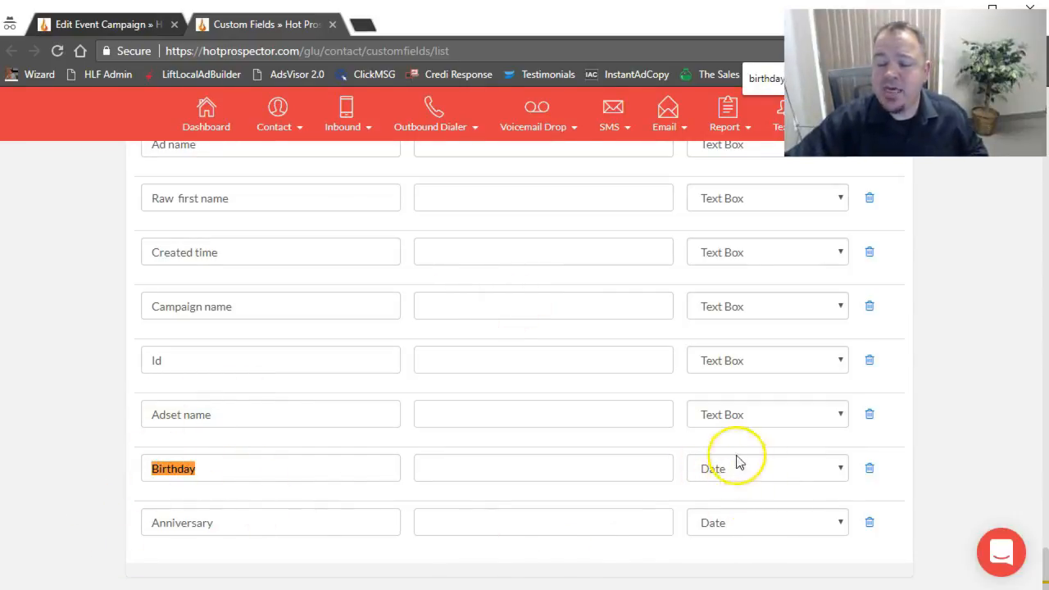
{"action": "left_click", "coordinate": [830, 477]}
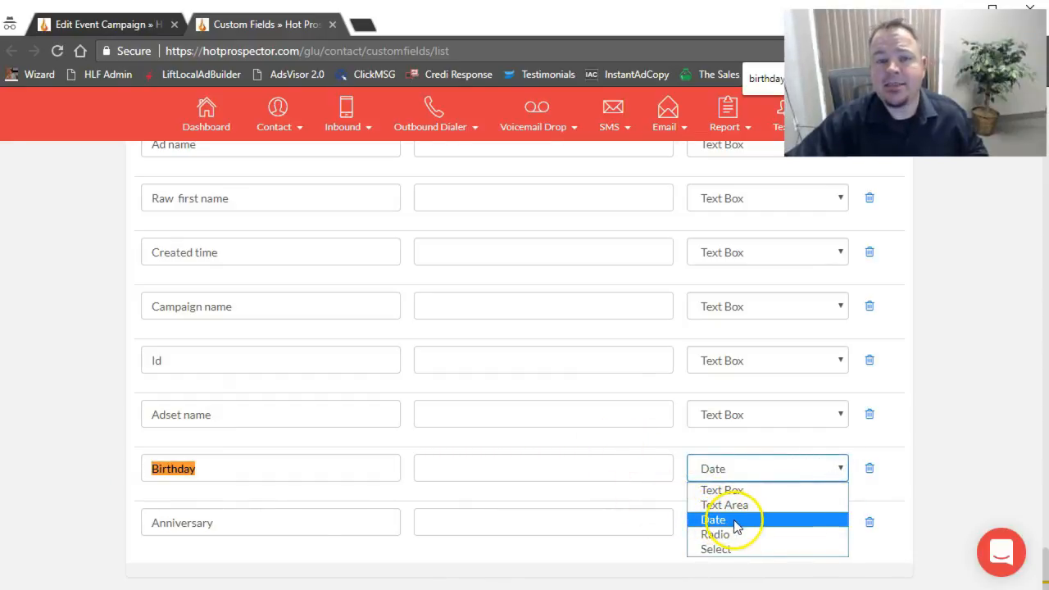
{"action": "left_click", "coordinate": [545, 448]}
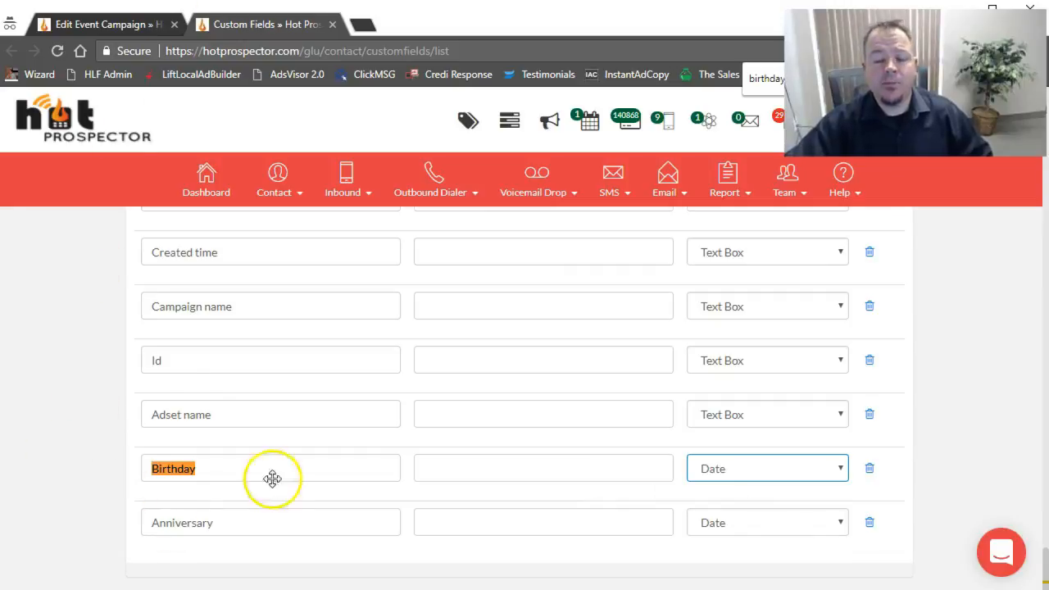
- Return to the event campaign and examine the Remind On timing options for the Anniversary event field
{"action": "left_click", "coordinate": [78, 24]}
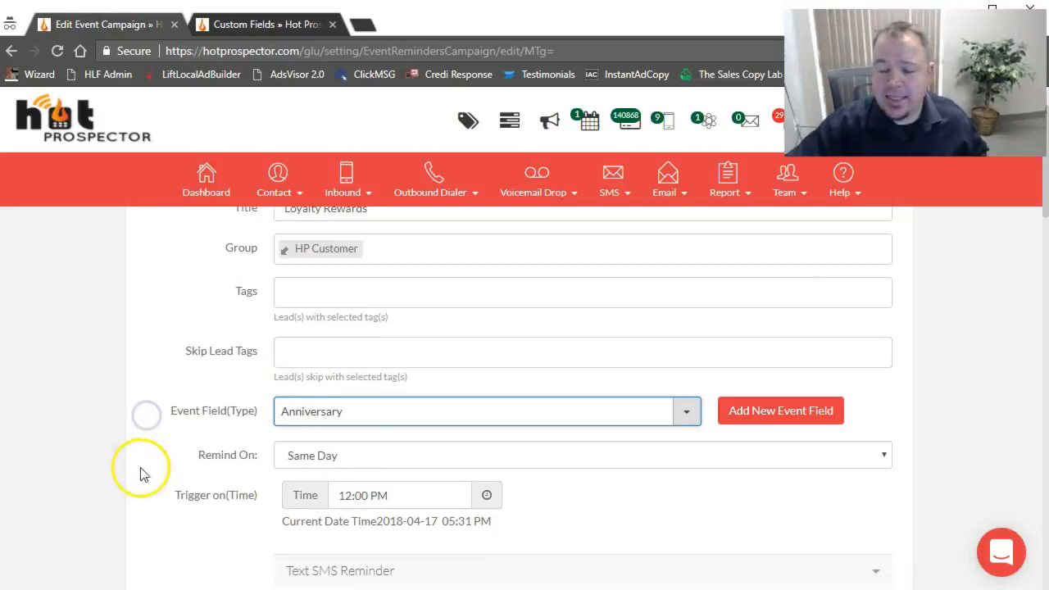
{"action": "left_click", "coordinate": [346, 469]}
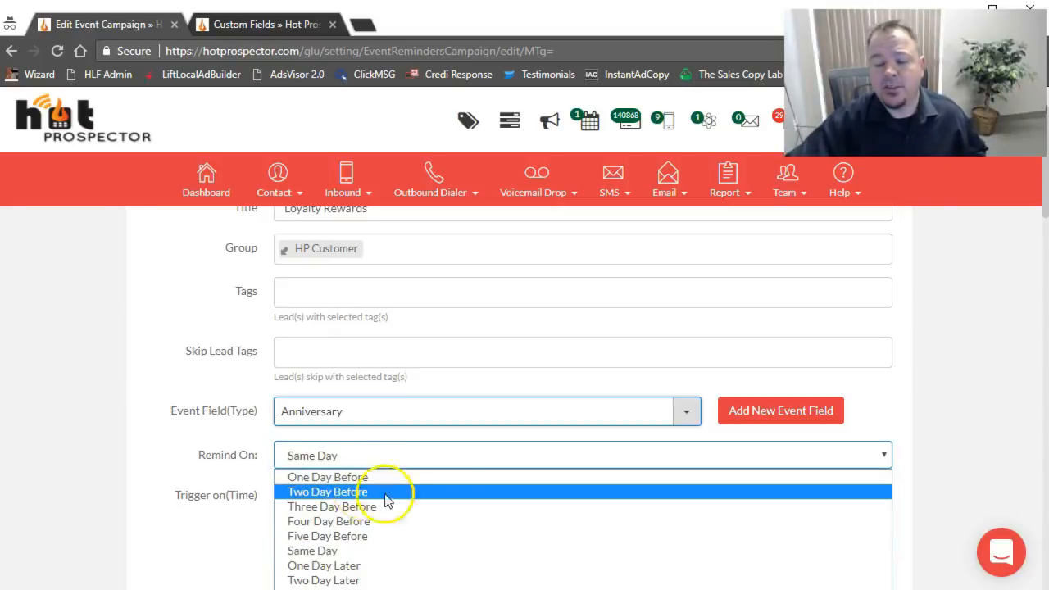
{"action": "key", "text": "Escape"}
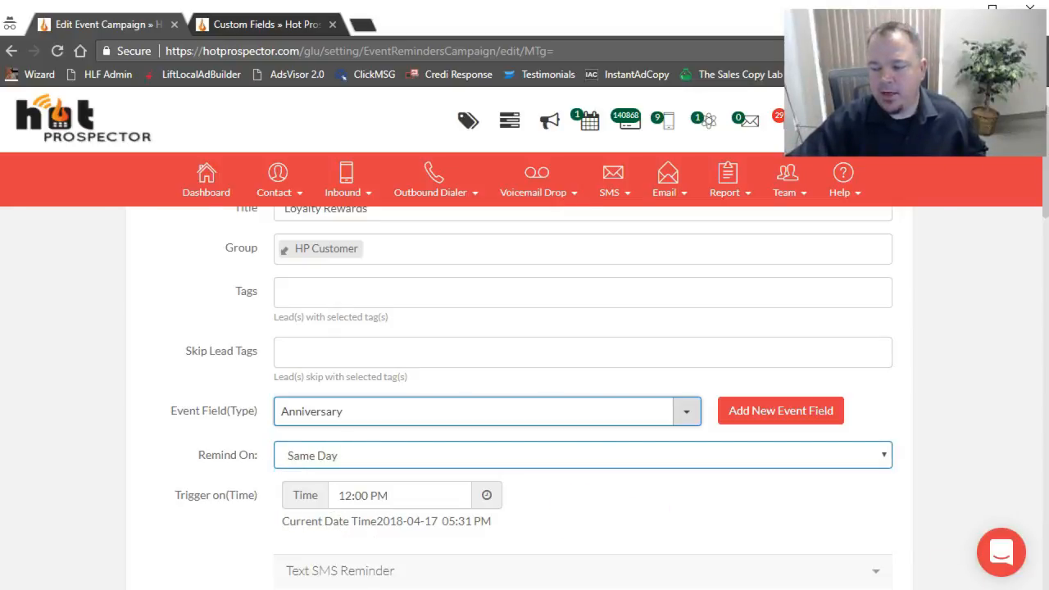
{"action": "scroll", "coordinate": [956, 574], "scroll_direction": "down", "scroll_amount": 2}
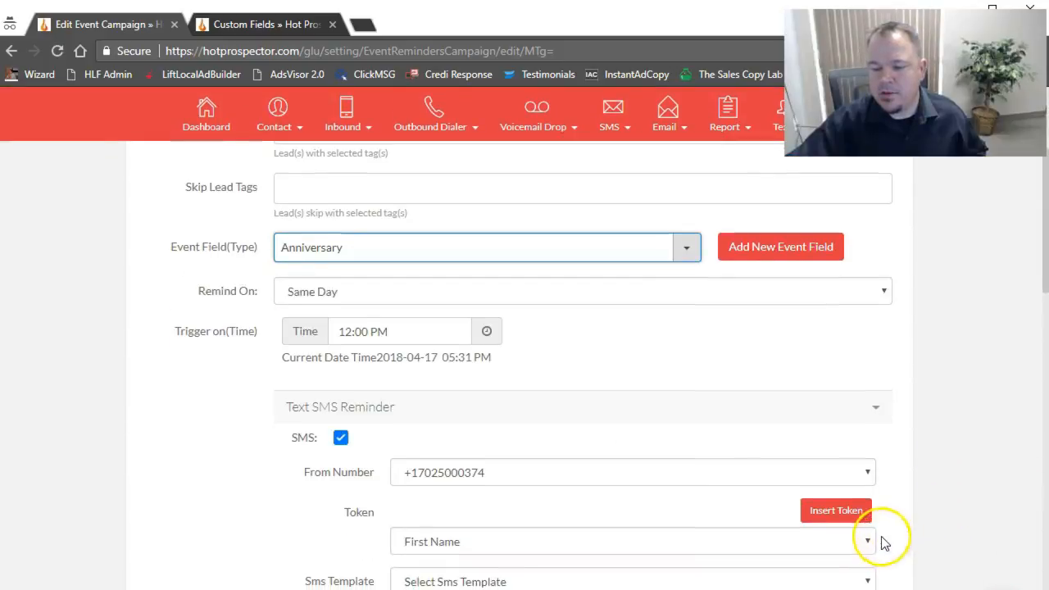
{"action": "left_click", "coordinate": [344, 300]}
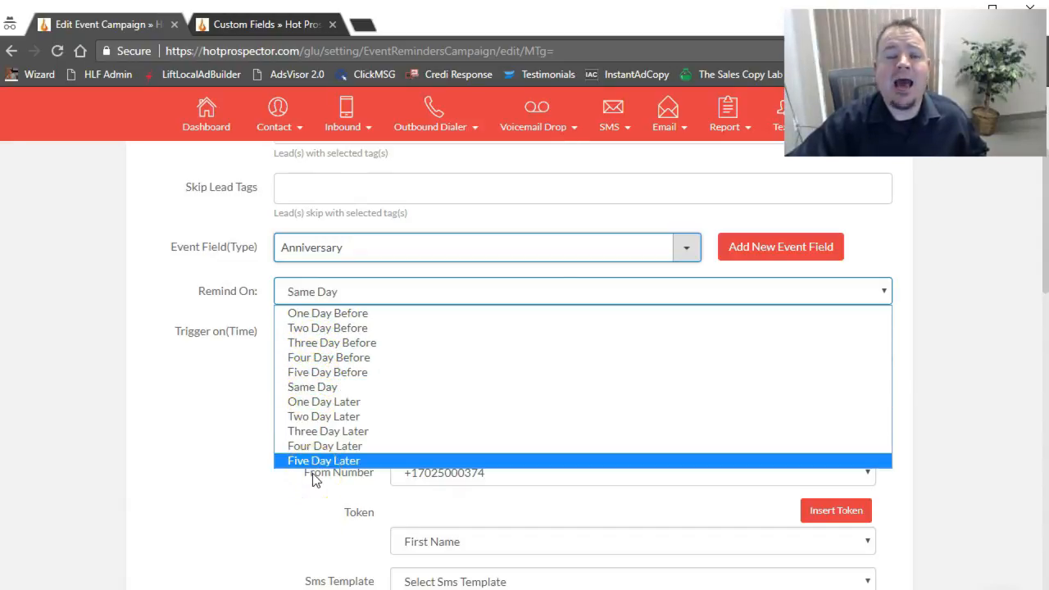
{"action": "left_click", "coordinate": [256, 448]}
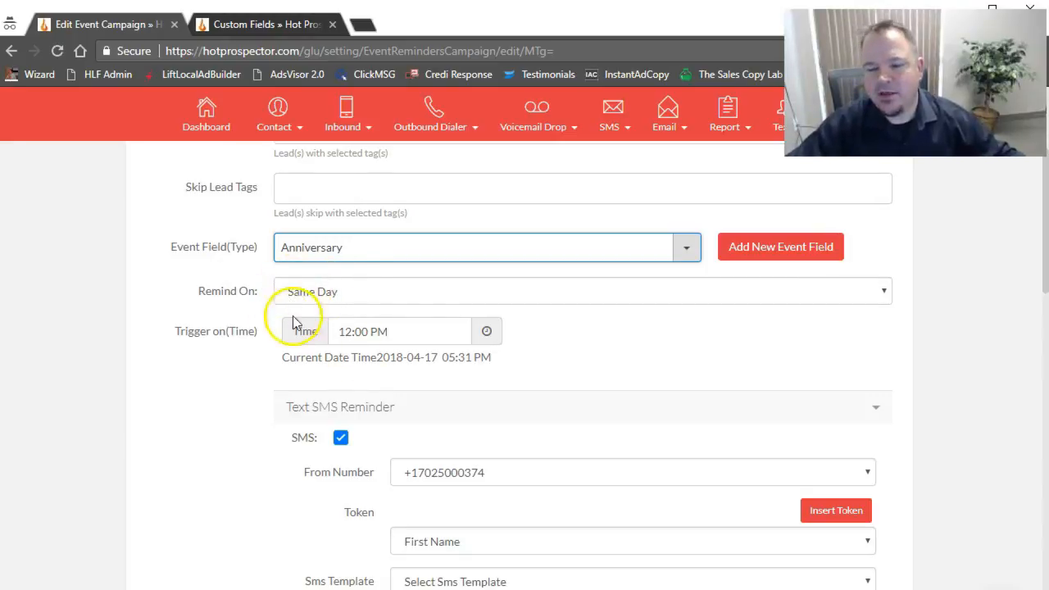
{"action": "left_click", "coordinate": [227, 380]}
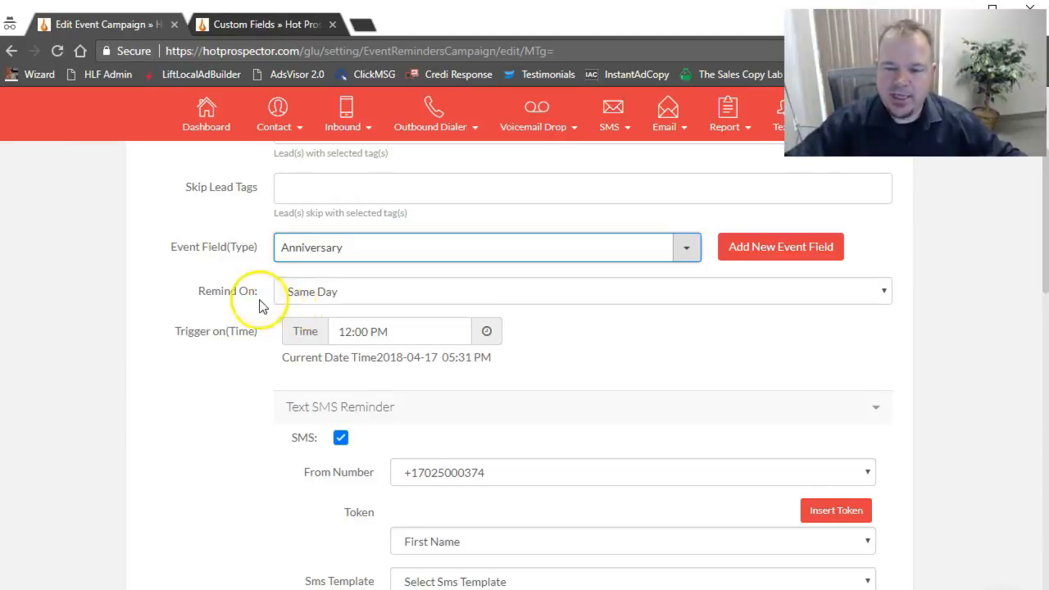
{"action": "left_click", "coordinate": [154, 370]}
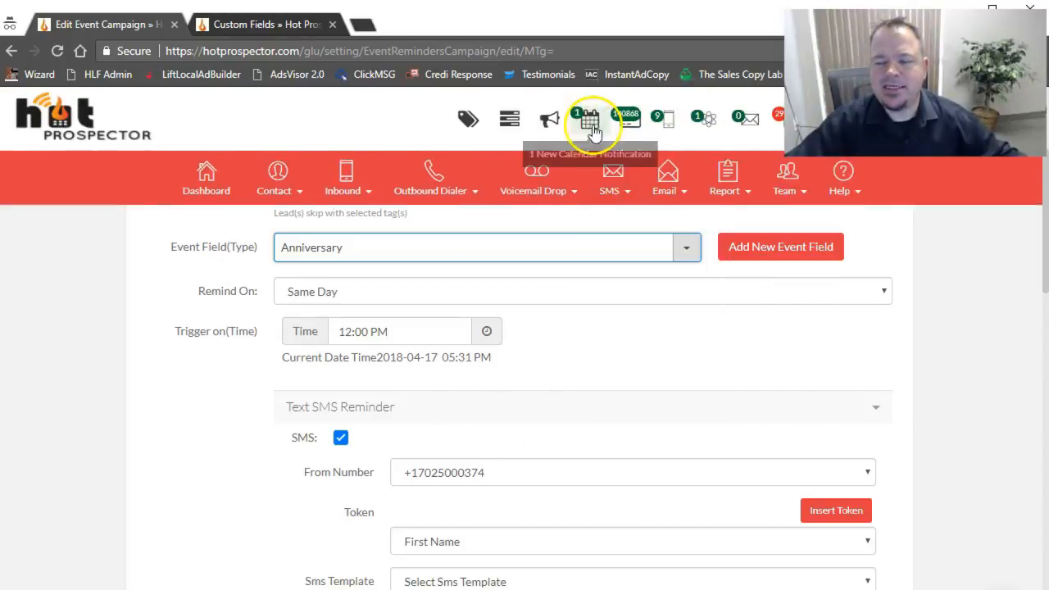
{"action": "mouse_move", "coordinate": [529, 201]}
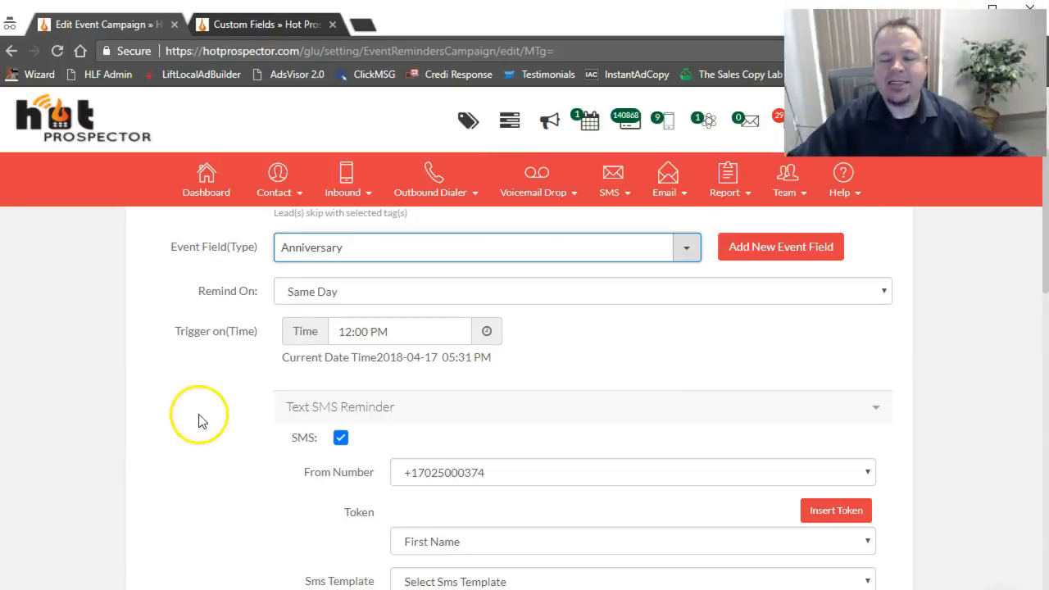
- Look over the Text SMS Reminder settings and collapse the Text SMS, Email and Ringless Voice reminder sections
{"action": "scroll", "coordinate": [230, 410], "scroll_direction": "down", "scroll_amount": 1}
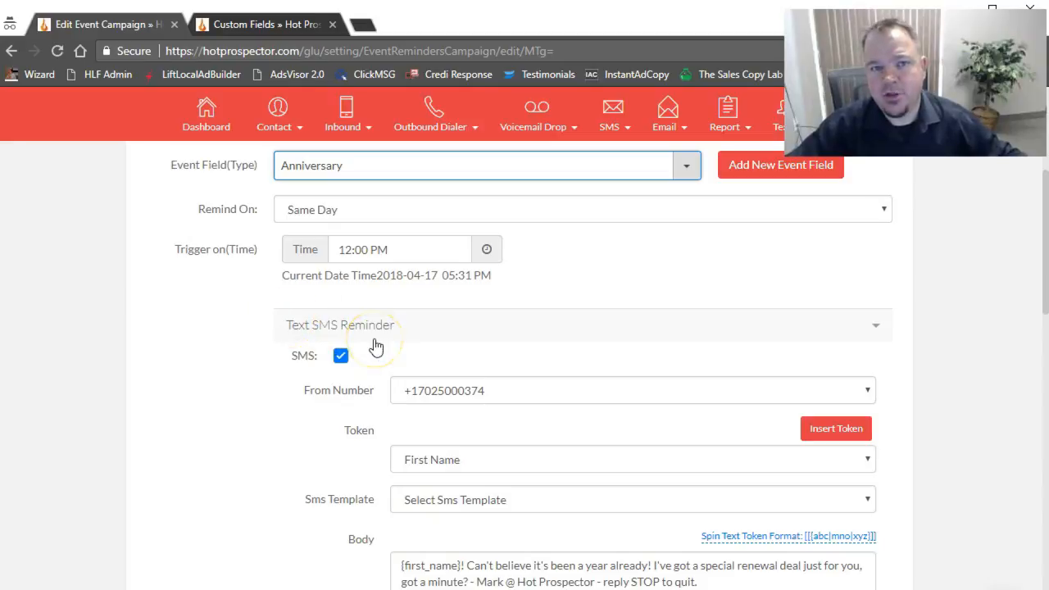
{"action": "scroll", "coordinate": [284, 391], "scroll_direction": "down", "scroll_amount": 1}
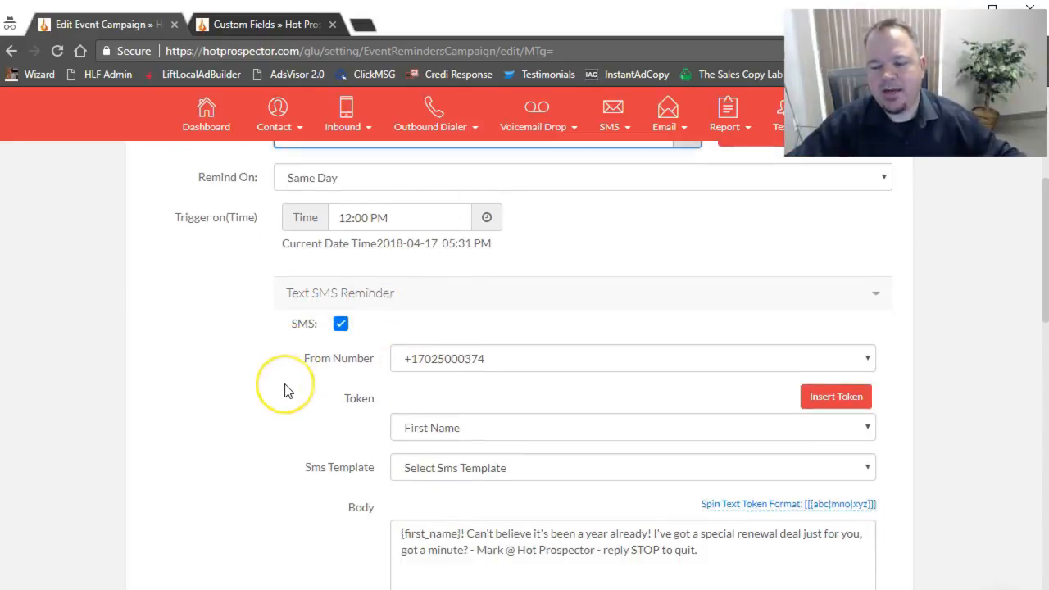
{"action": "scroll", "coordinate": [284, 391], "scroll_direction": "down", "scroll_amount": 5}
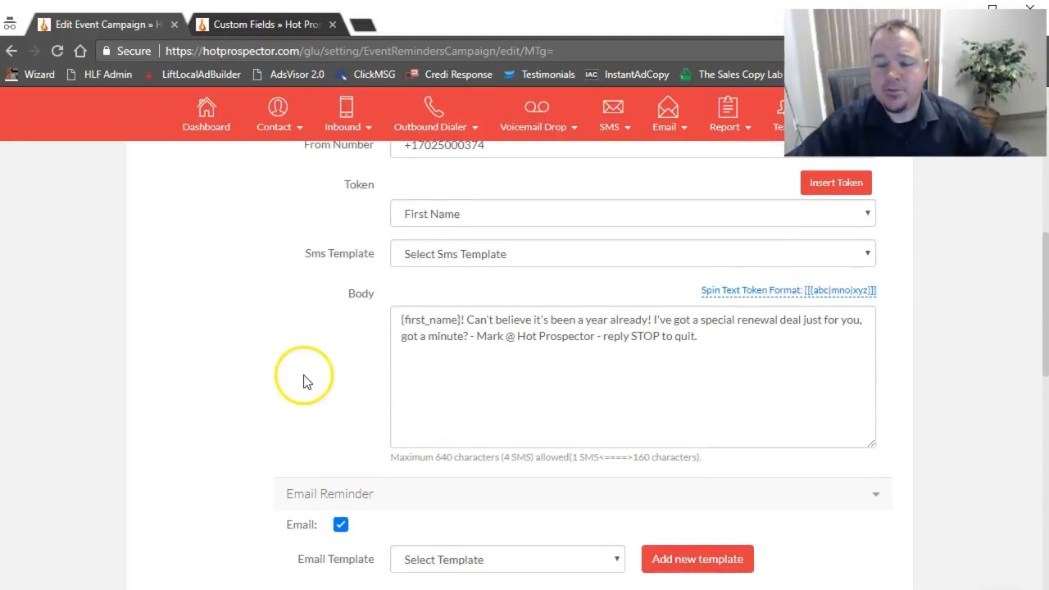
{"action": "scroll", "coordinate": [304, 381], "scroll_direction": "up", "scroll_amount": 6}
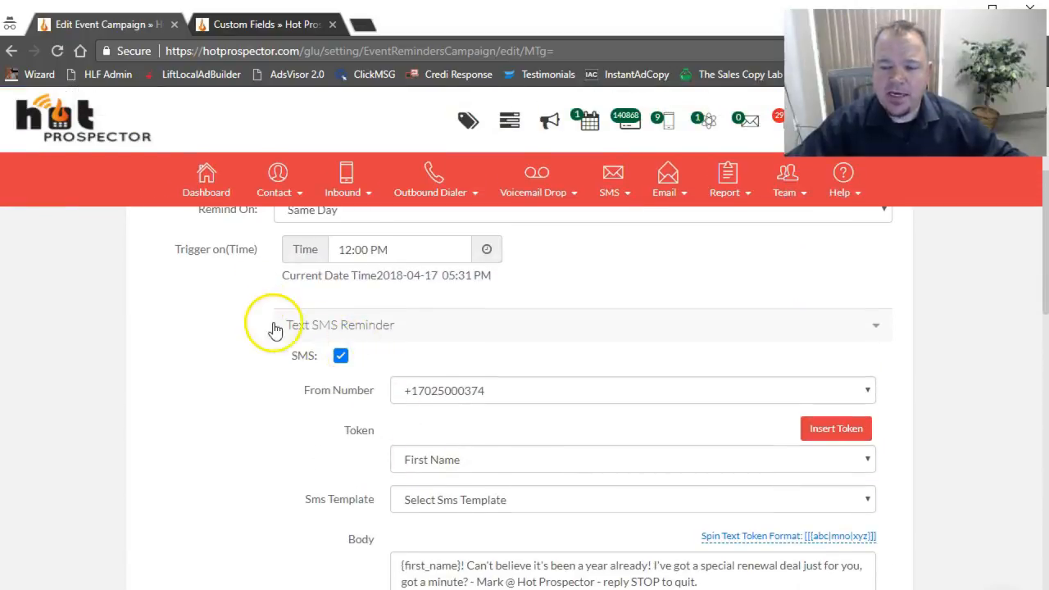
{"action": "left_click", "coordinate": [869, 334]}
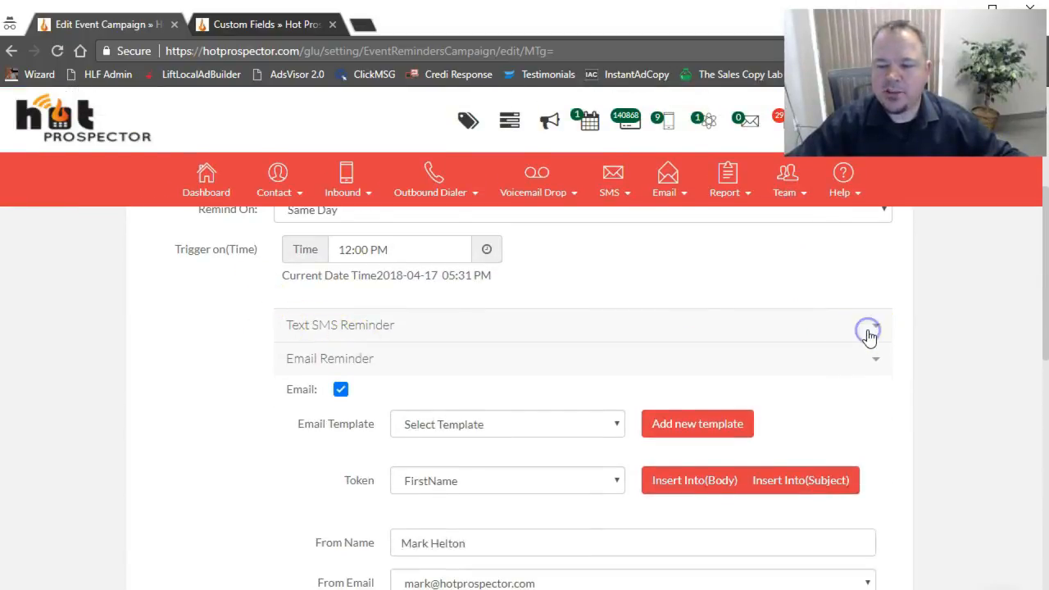
{"action": "left_click", "coordinate": [869, 358]}
{"action": "left_click", "coordinate": [876, 402]}
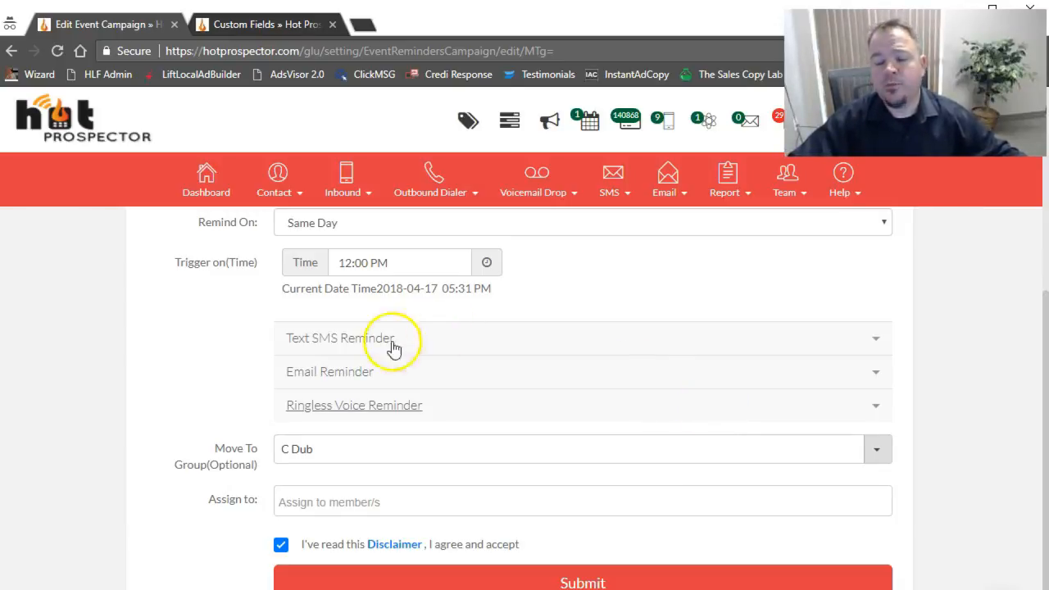
- Expand the Text SMS Reminder section and examine its message body, including the {first_name} token
{"action": "left_click", "coordinate": [867, 345]}
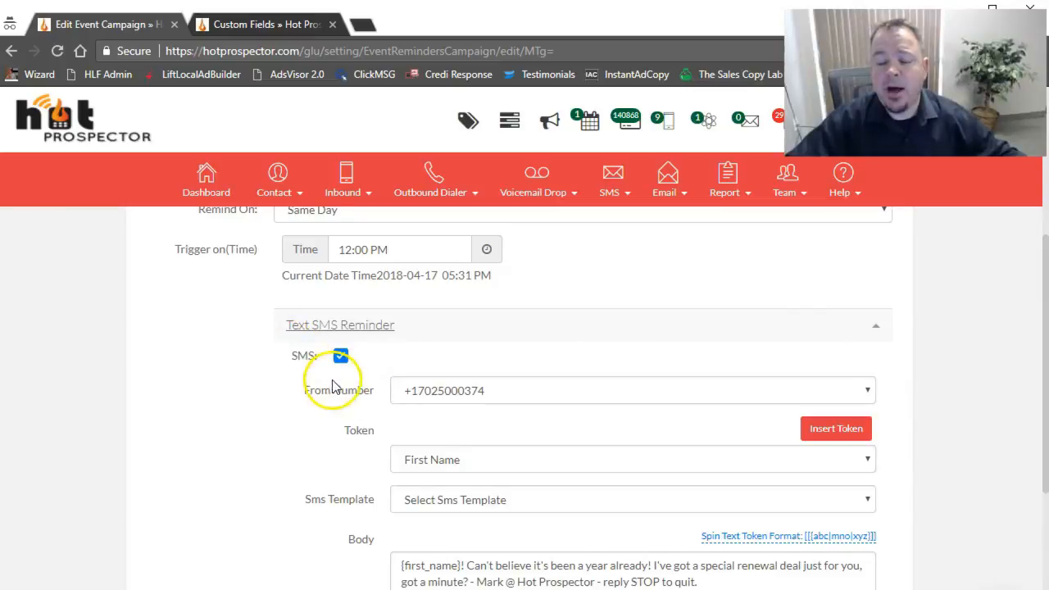
{"action": "scroll", "coordinate": [335, 386], "scroll_direction": "down", "scroll_amount": 1}
{"action": "scroll", "coordinate": [534, 409], "scroll_direction": "down", "scroll_amount": 1}
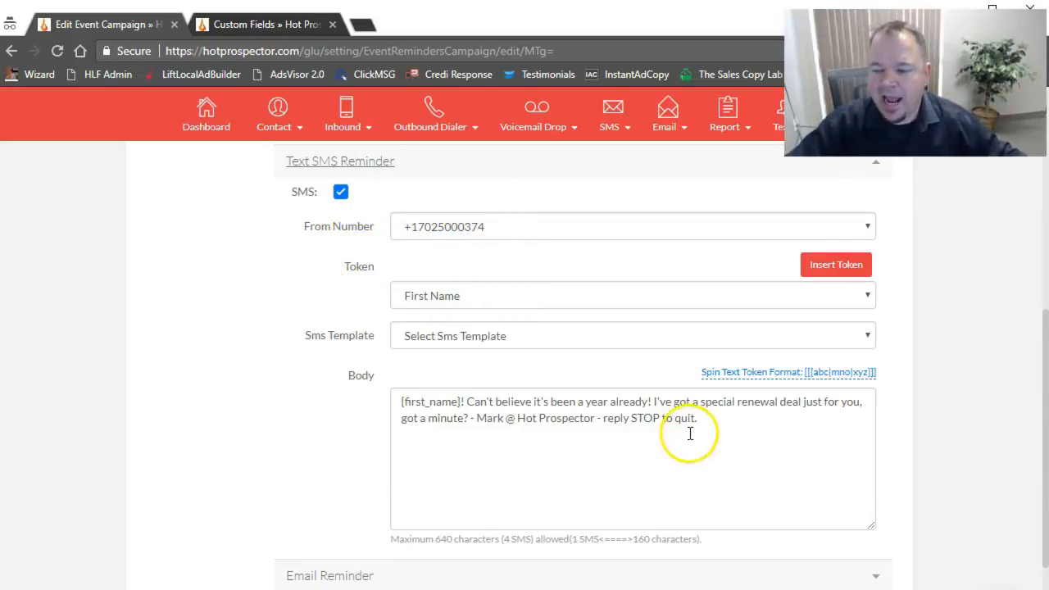
{"action": "left_click_drag", "start_coordinate": [708, 425], "coordinate": [387, 398]}
{"action": "left_click", "coordinate": [454, 478]}
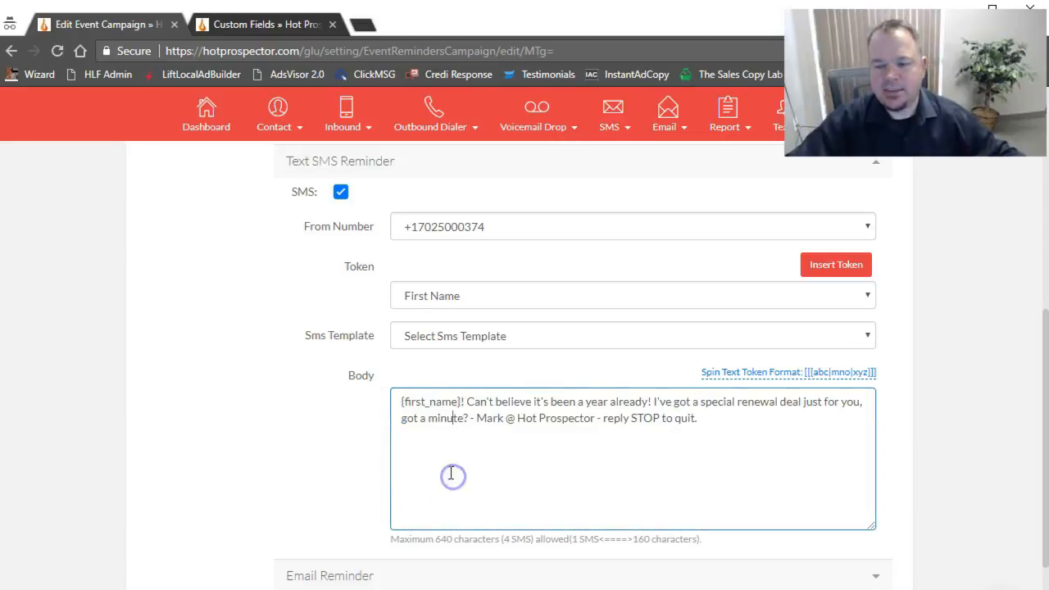
{"action": "left_click", "coordinate": [450, 401]}
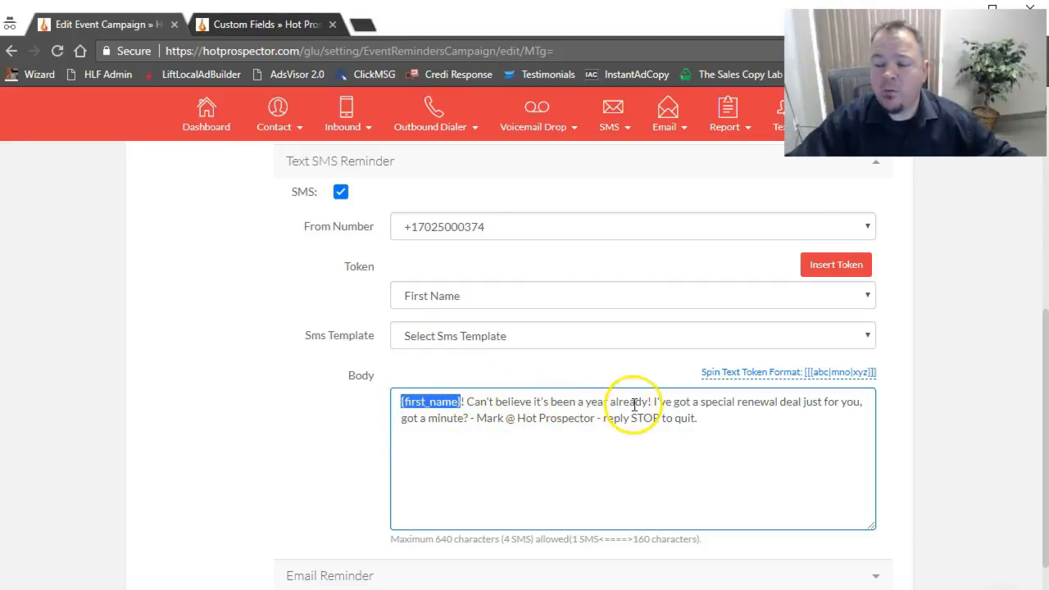
{"action": "left_click", "coordinate": [762, 440]}
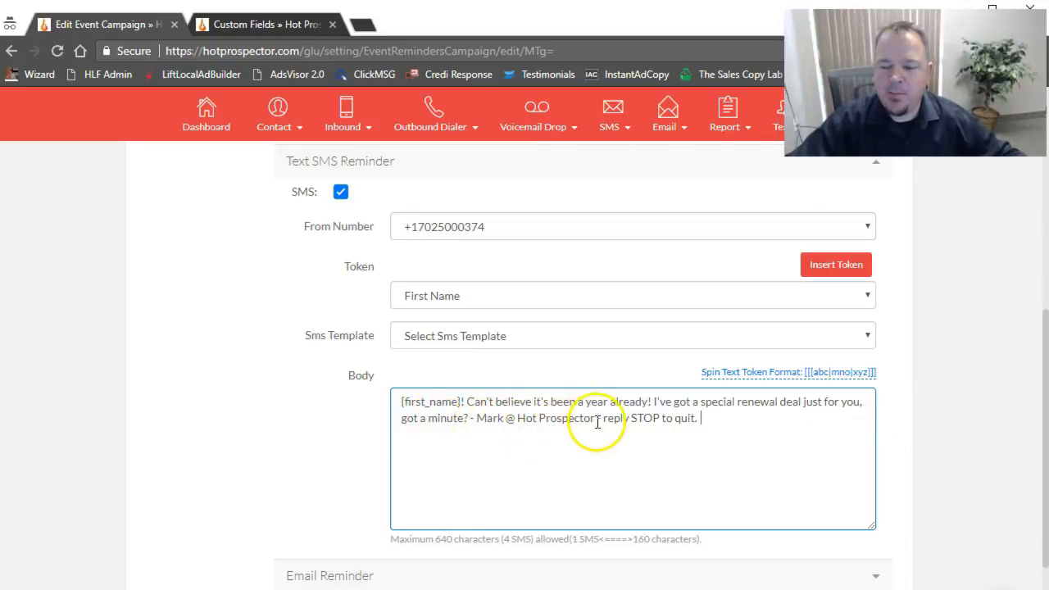
- Examine the SMS body's opt-out wording, its closing question and the sender sign-off
{"action": "left_click_drag", "start_coordinate": [603, 419], "coordinate": [686, 425]}
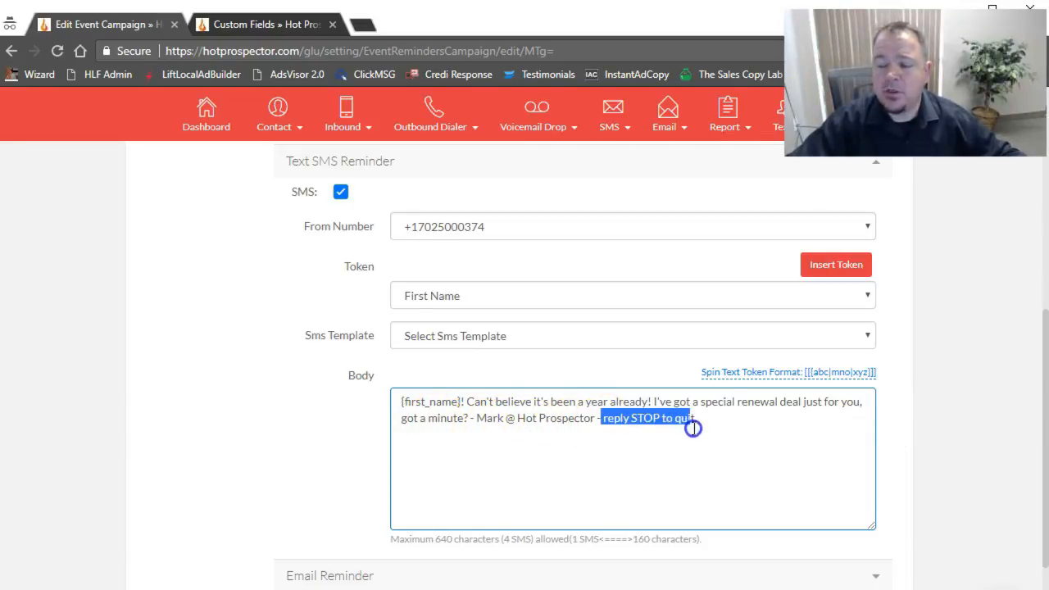
{"action": "left_click", "coordinate": [524, 445]}
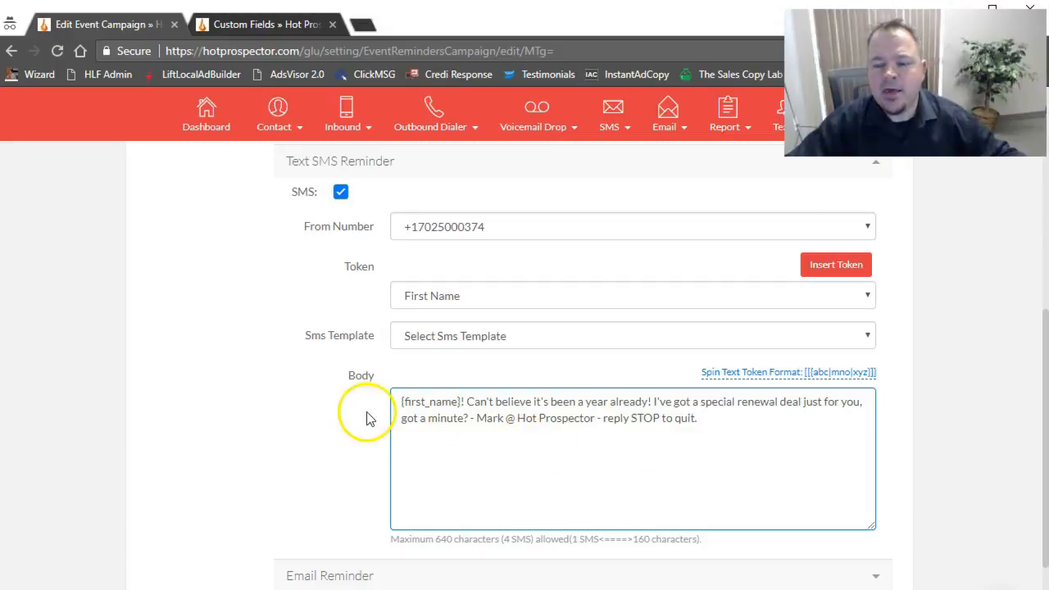
{"action": "left_click_drag", "start_coordinate": [401, 419], "coordinate": [474, 423]}
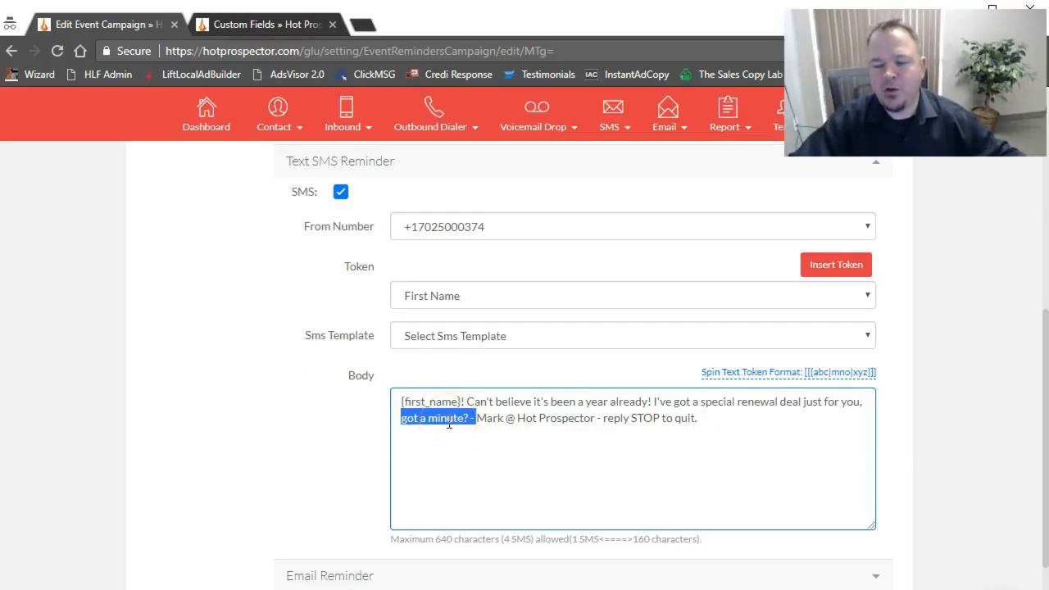
{"action": "left_click_drag", "start_coordinate": [697, 419], "coordinate": [466, 418]}
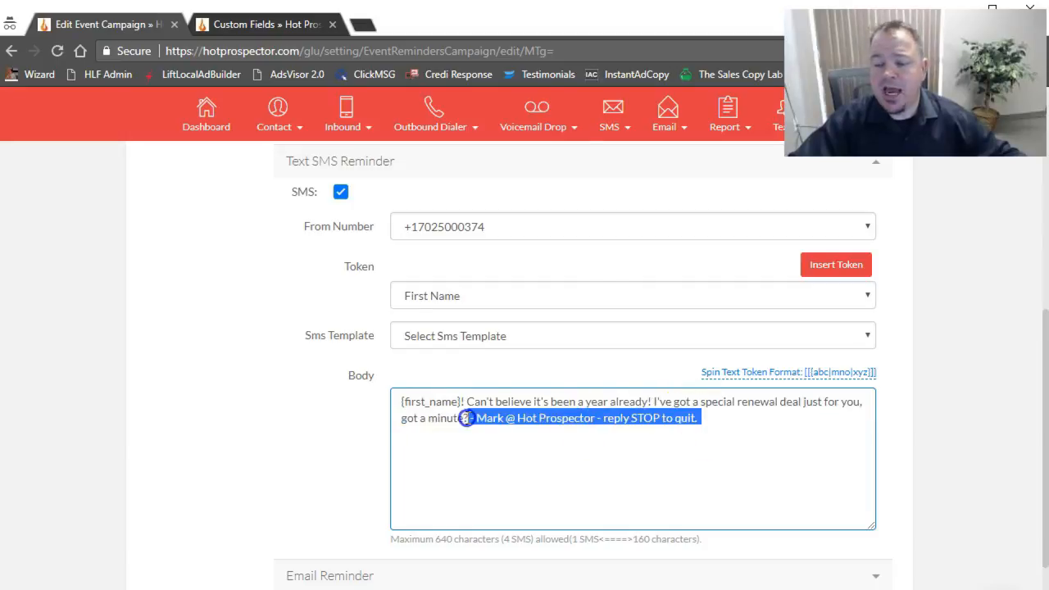
{"action": "left_click", "coordinate": [527, 457]}
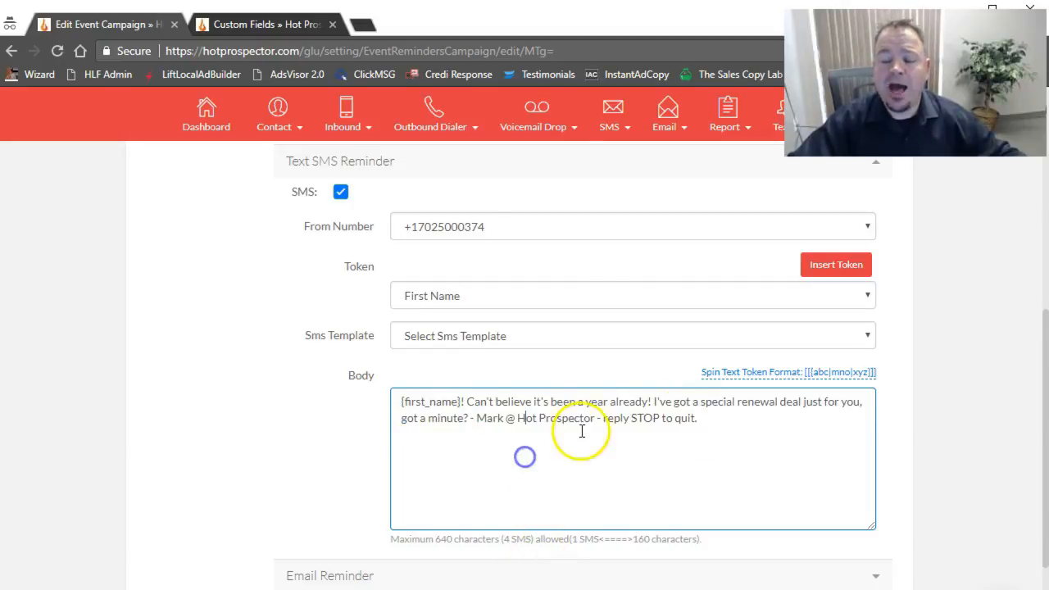
{"action": "left_click_drag", "start_coordinate": [598, 418], "coordinate": [475, 411]}
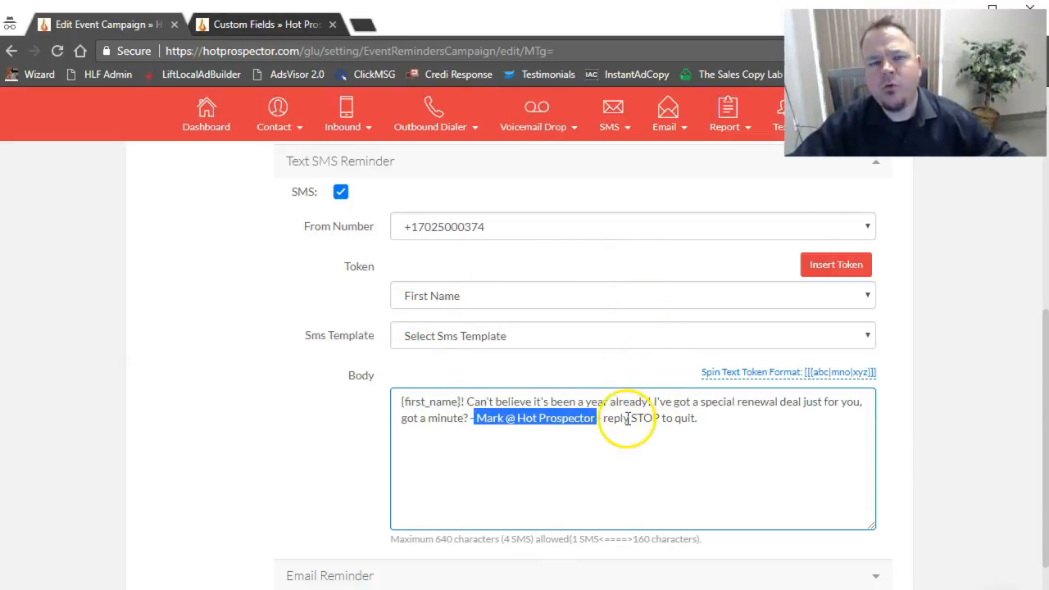
{"action": "scroll", "coordinate": [623, 421], "scroll_direction": "down", "scroll_amount": 1}
{"action": "scroll", "coordinate": [634, 421], "scroll_direction": "up", "scroll_amount": 3}
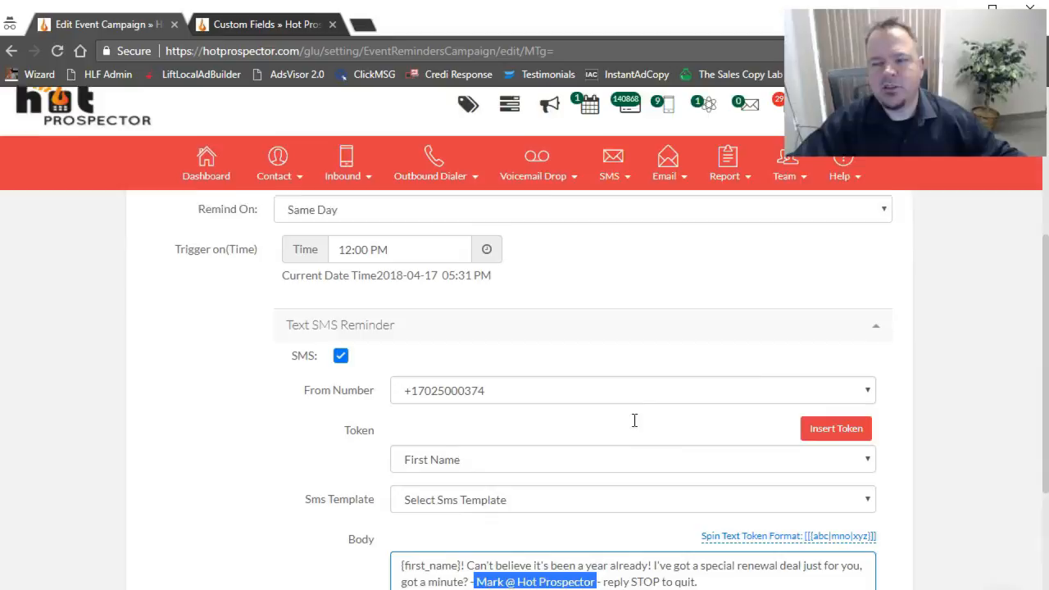
- Collapse the Text SMS Reminder section, expand the Email Reminder section and examine its sender fields and subject line
{"action": "left_click", "coordinate": [875, 335]}
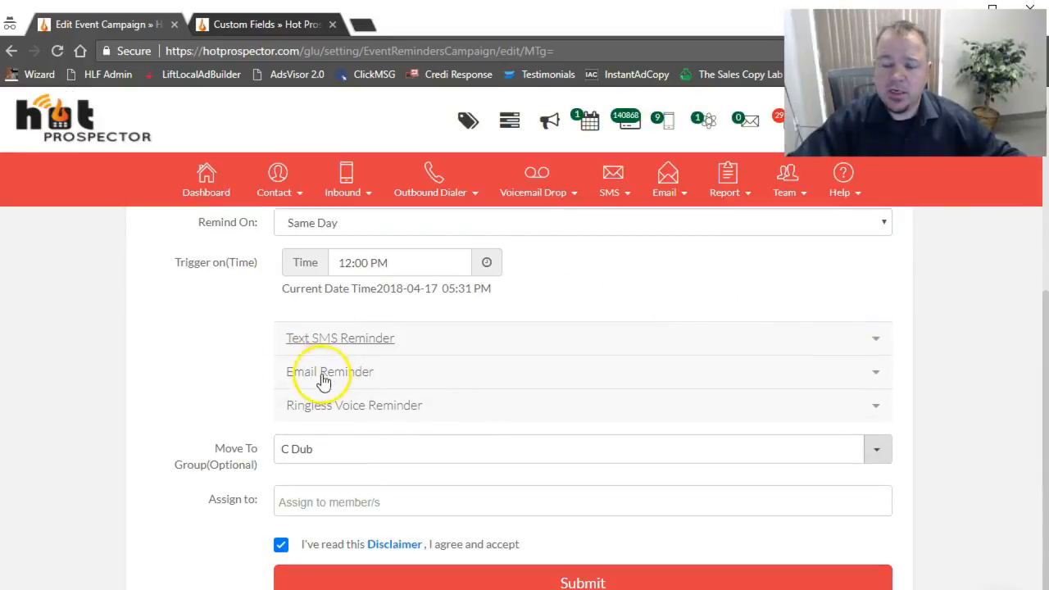
{"action": "left_click", "coordinate": [876, 372]}
{"action": "scroll", "coordinate": [418, 351], "scroll_direction": "down", "scroll_amount": 3}
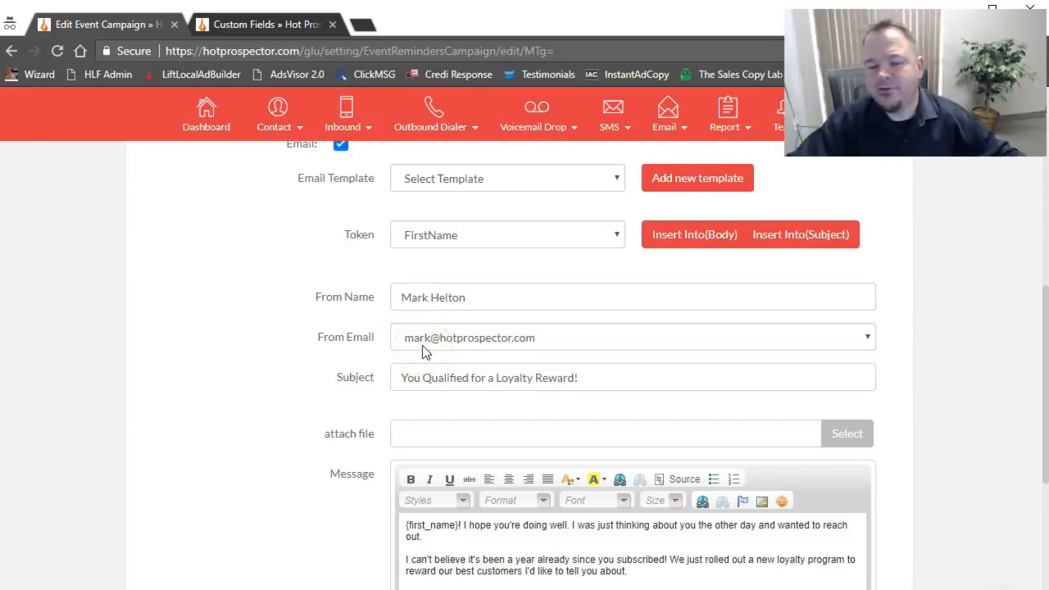
{"action": "scroll", "coordinate": [412, 363], "scroll_direction": "down", "scroll_amount": 1}
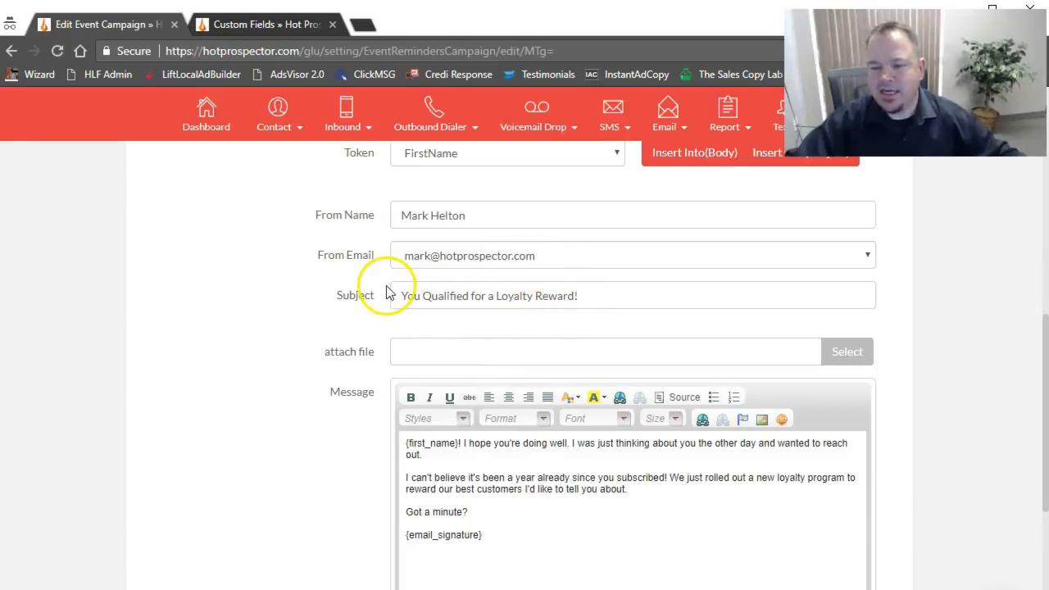
{"action": "left_click_drag", "start_coordinate": [396, 294], "coordinate": [571, 295]}
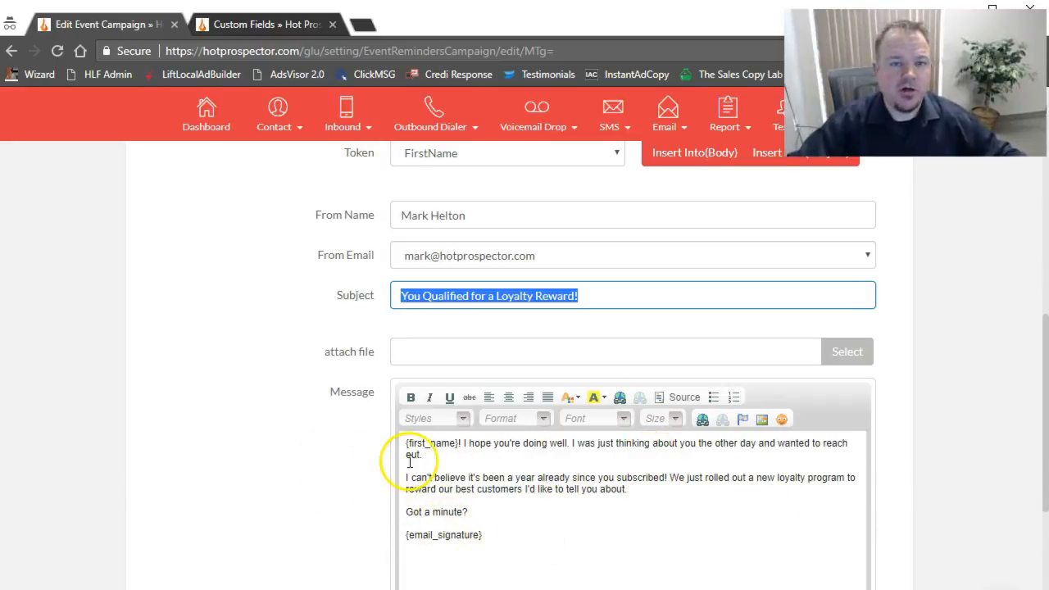
- Examine the email message body, including its {first_name} and {email_signature} tokens
{"action": "scroll", "coordinate": [369, 480], "scroll_direction": "down", "scroll_amount": 1}
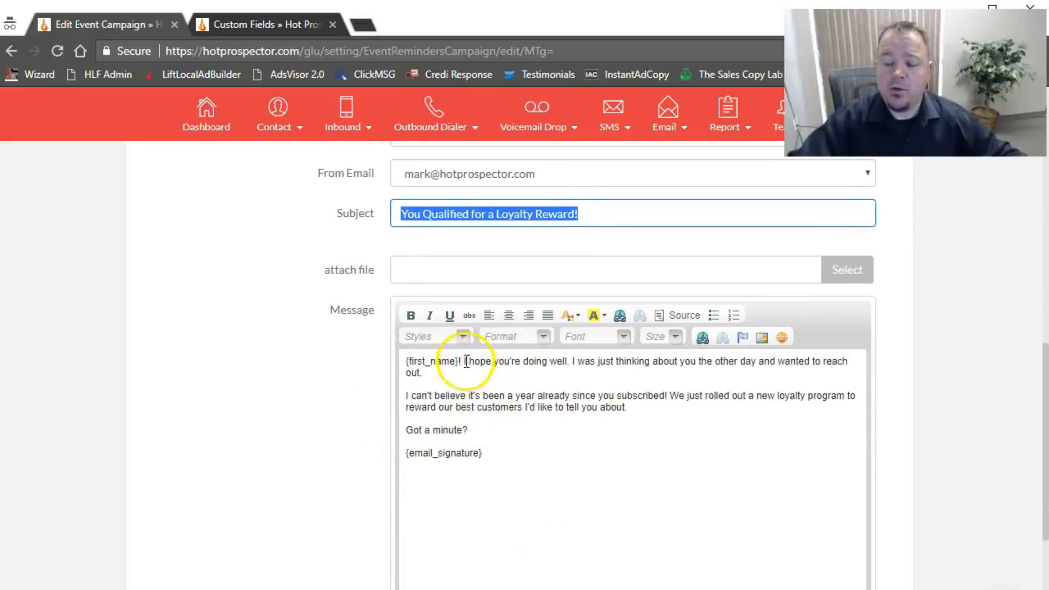
{"action": "left_click_drag", "start_coordinate": [460, 361], "coordinate": [418, 354]}
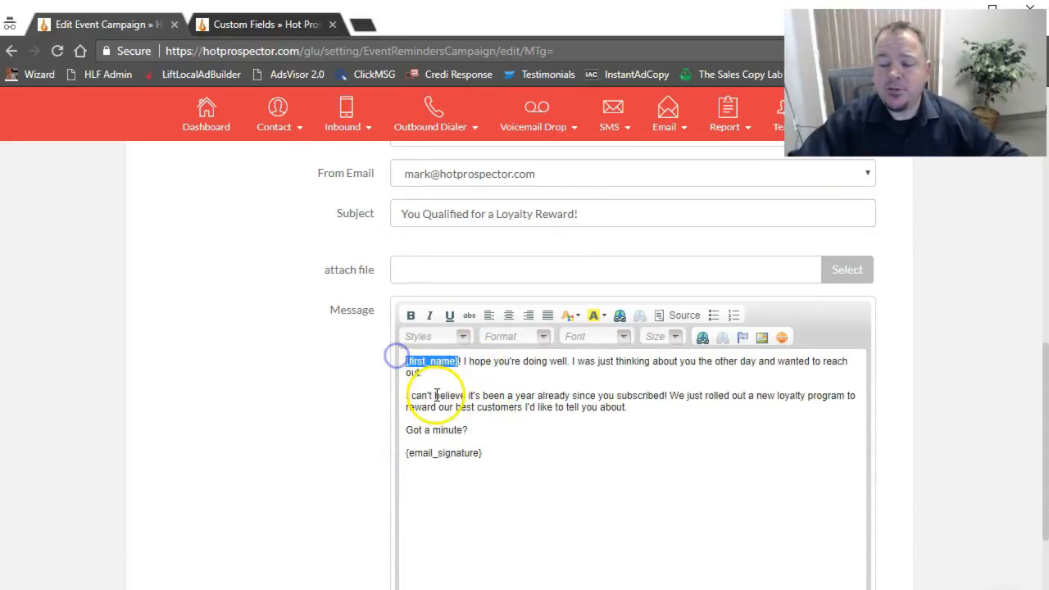
{"action": "left_click_drag", "start_coordinate": [496, 453], "coordinate": [434, 455]}
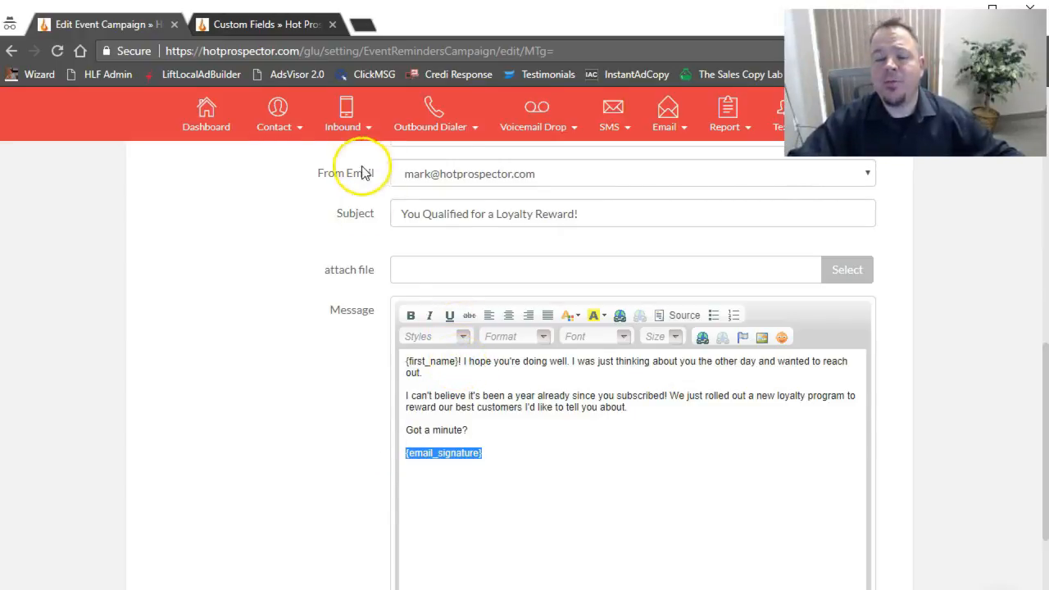
{"action": "scroll", "coordinate": [300, 175], "scroll_direction": "up", "scroll_amount": 1}
{"action": "left_click", "coordinate": [277, 174]}
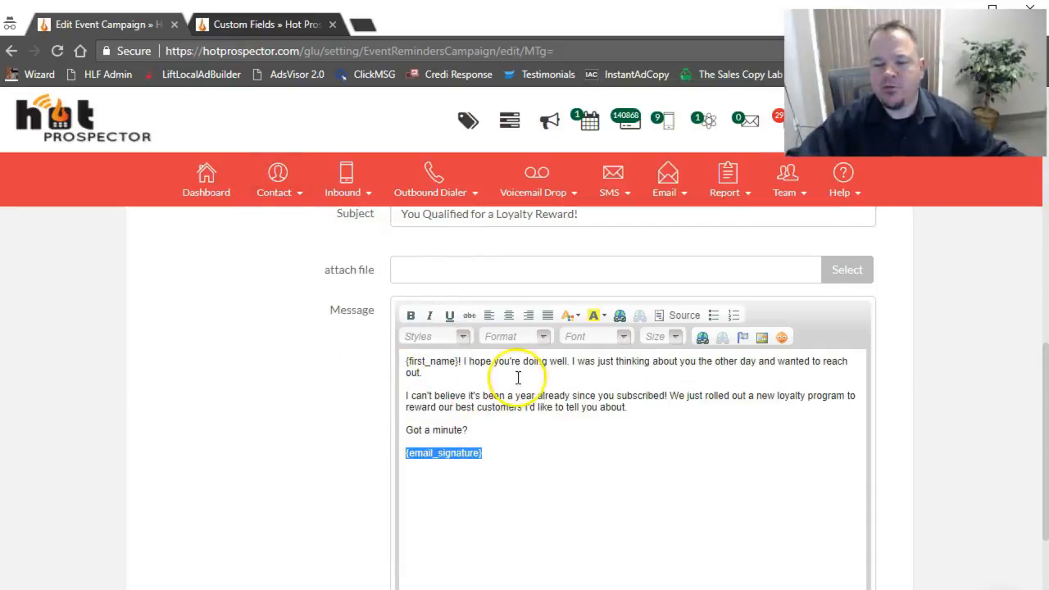
{"action": "left_click_drag", "start_coordinate": [459, 360], "coordinate": [405, 360]}
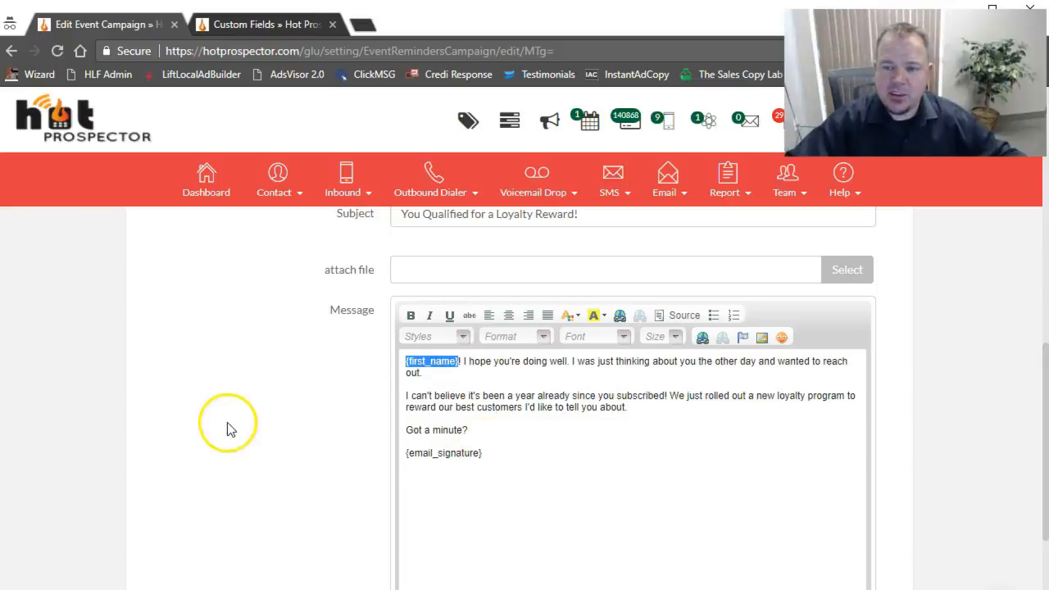
- Open the Manage Account settings from the Custom Fields page and examine the signature under Email Notification Setting
{"action": "left_click", "coordinate": [269, 24]}
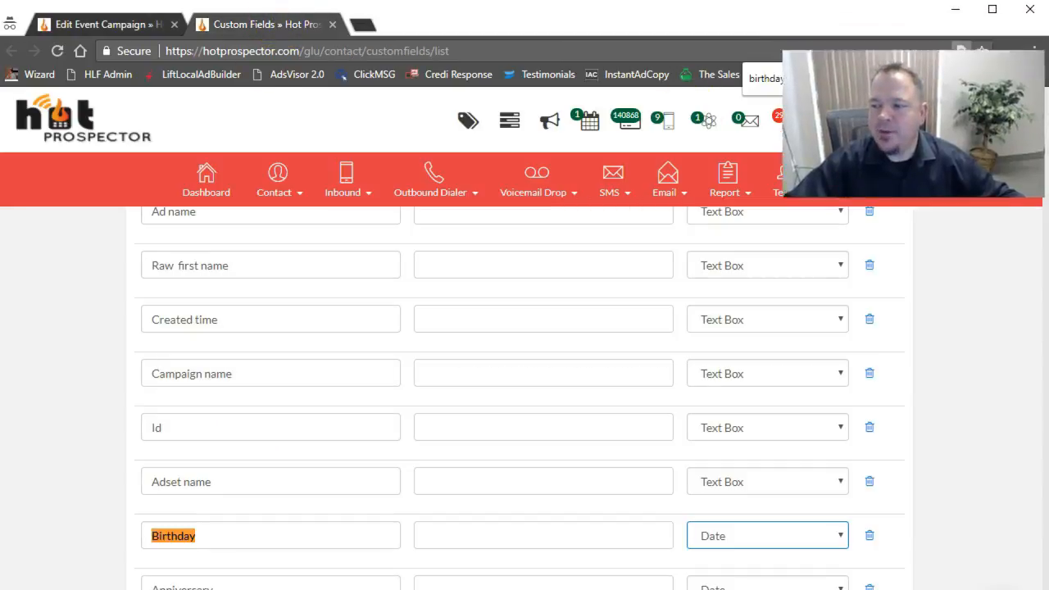
{"action": "left_click", "coordinate": [1011, 123]}
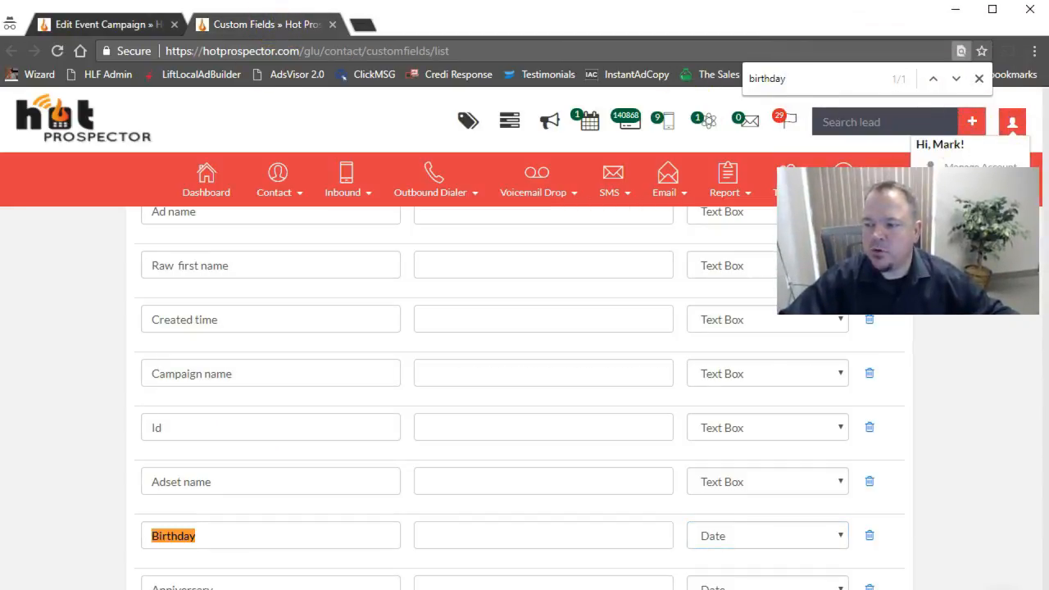
{"action": "left_click", "coordinate": [976, 164]}
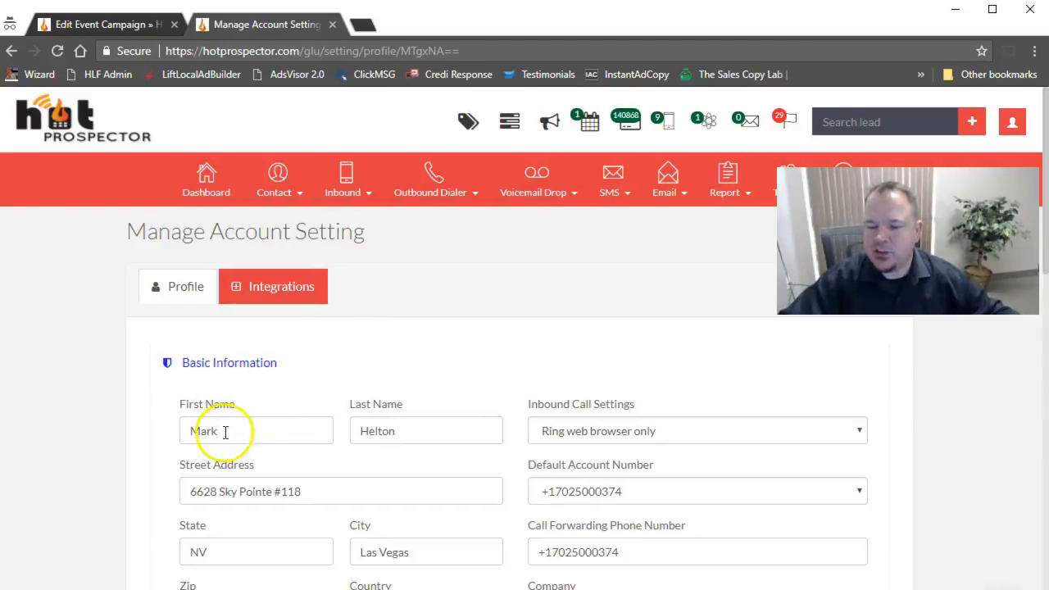
{"action": "scroll", "coordinate": [275, 463], "scroll_direction": "down", "scroll_amount": 2}
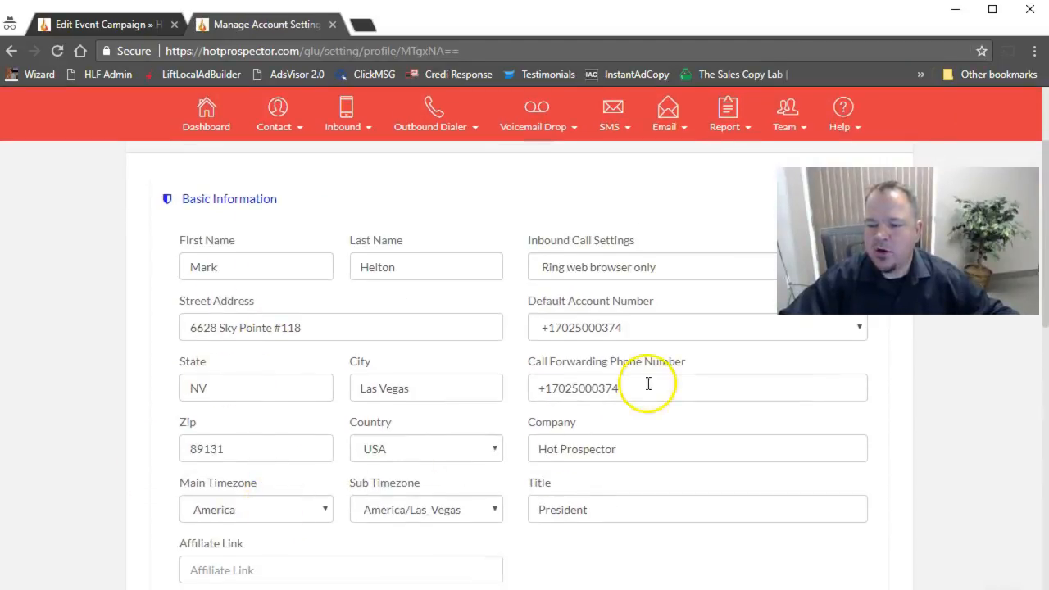
{"action": "scroll", "coordinate": [595, 522], "scroll_direction": "down", "scroll_amount": 5}
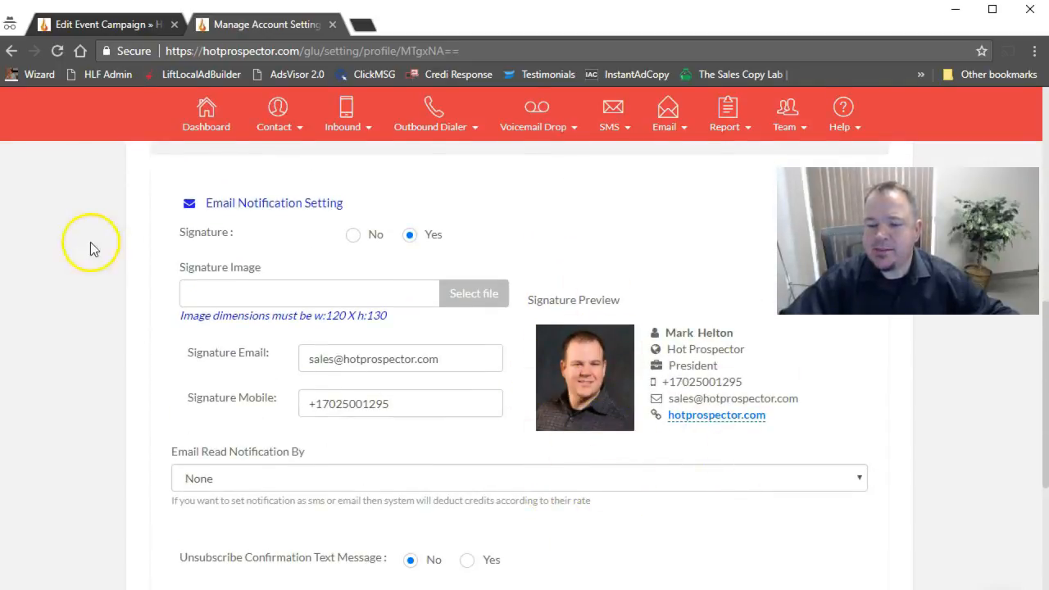
- Return to the event campaign and look over the Email Reminder's message, template and token settings
{"action": "left_click", "coordinate": [113, 27]}
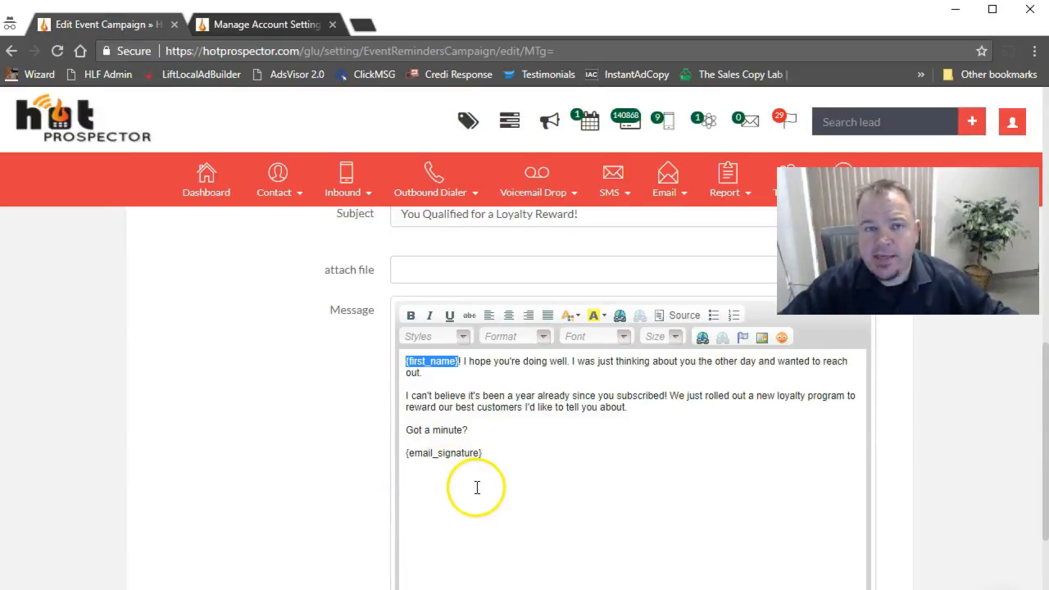
{"action": "scroll", "coordinate": [488, 485], "scroll_direction": "down", "scroll_amount": 2}
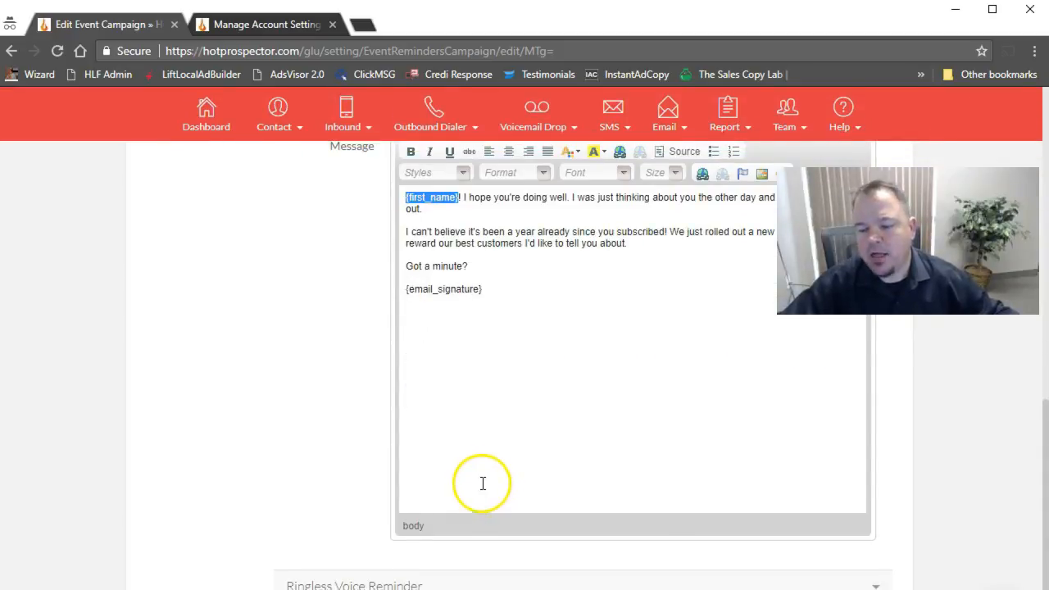
{"action": "scroll", "coordinate": [498, 442], "scroll_direction": "up", "scroll_amount": 5}
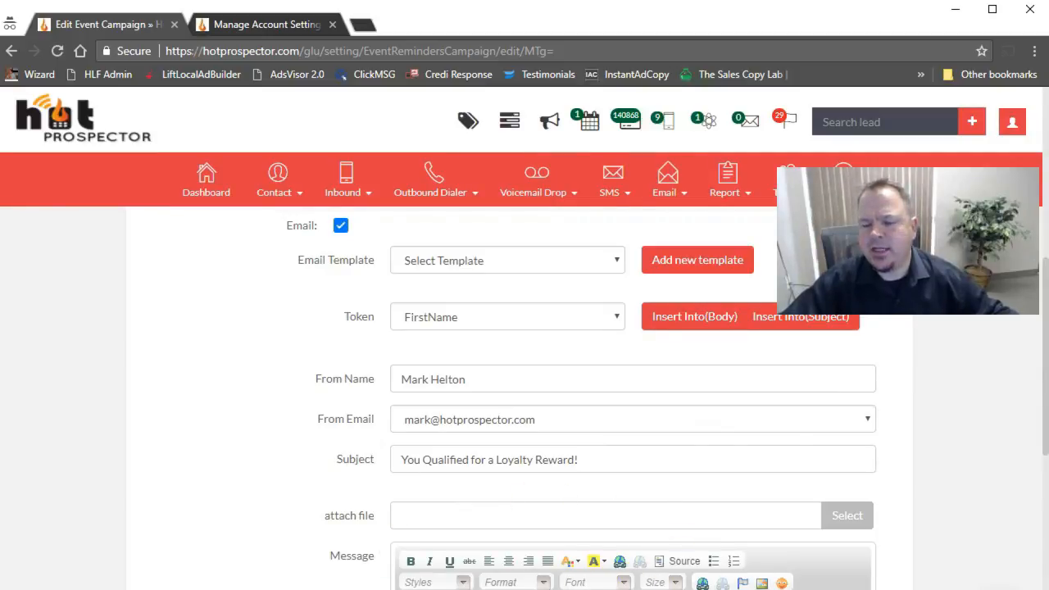
{"action": "scroll", "coordinate": [715, 367], "scroll_direction": "up", "scroll_amount": 1}
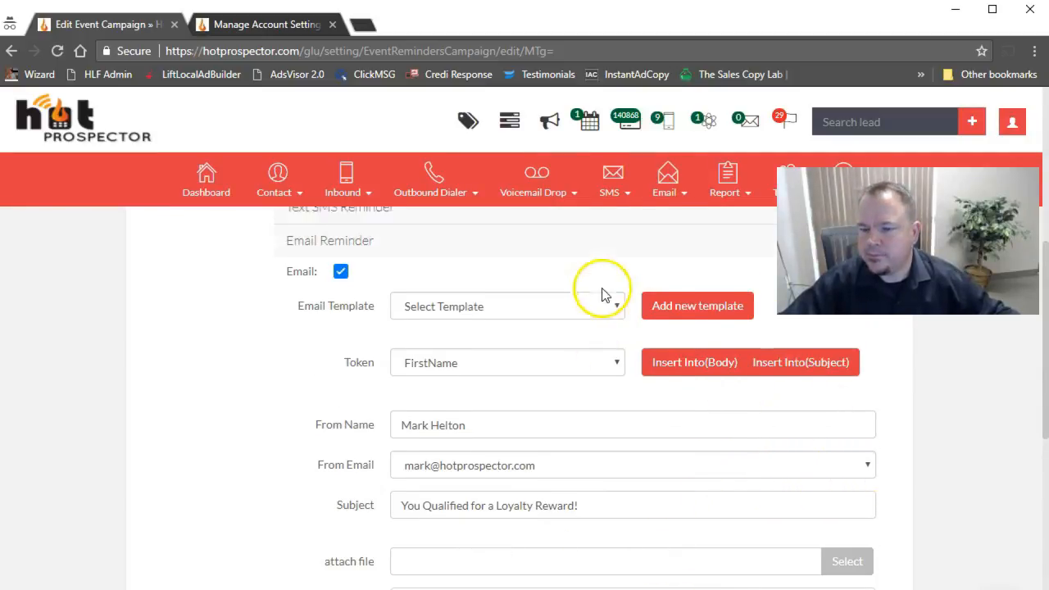
- Collapse the Email Reminder section, expand the Ringless Voice Reminder section and examine its area, caller ID and broadcast message settings
{"action": "left_click", "coordinate": [715, 282]}
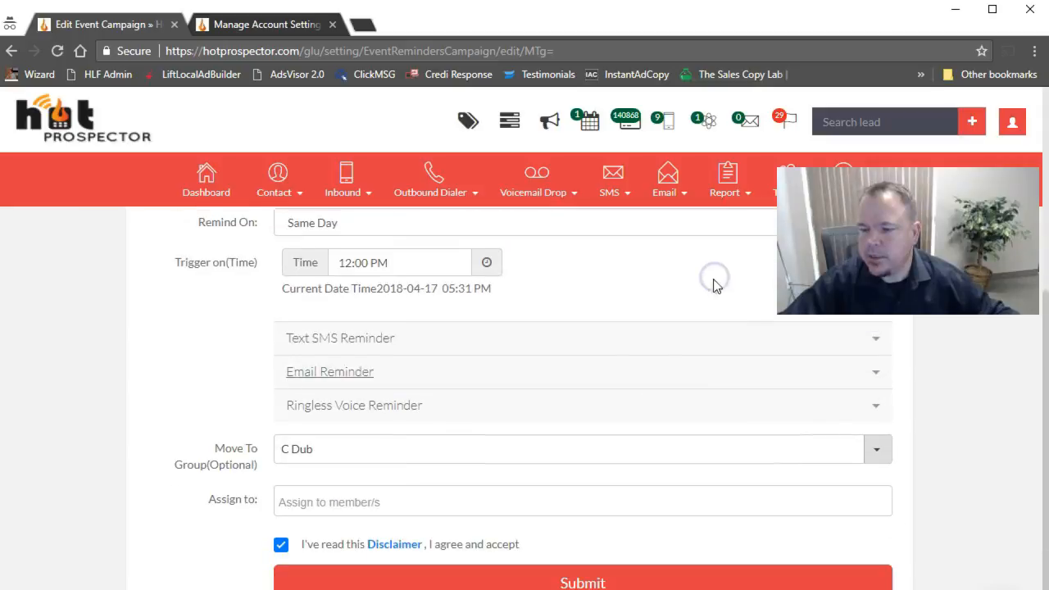
{"action": "left_click", "coordinate": [424, 407]}
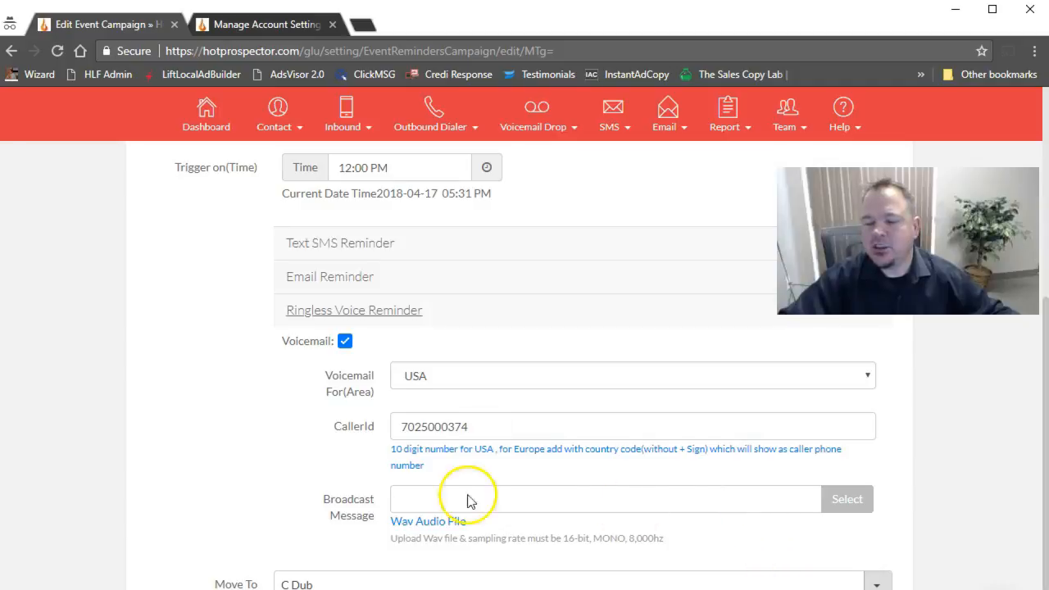
{"action": "scroll", "coordinate": [446, 495], "scroll_direction": "down", "scroll_amount": 1}
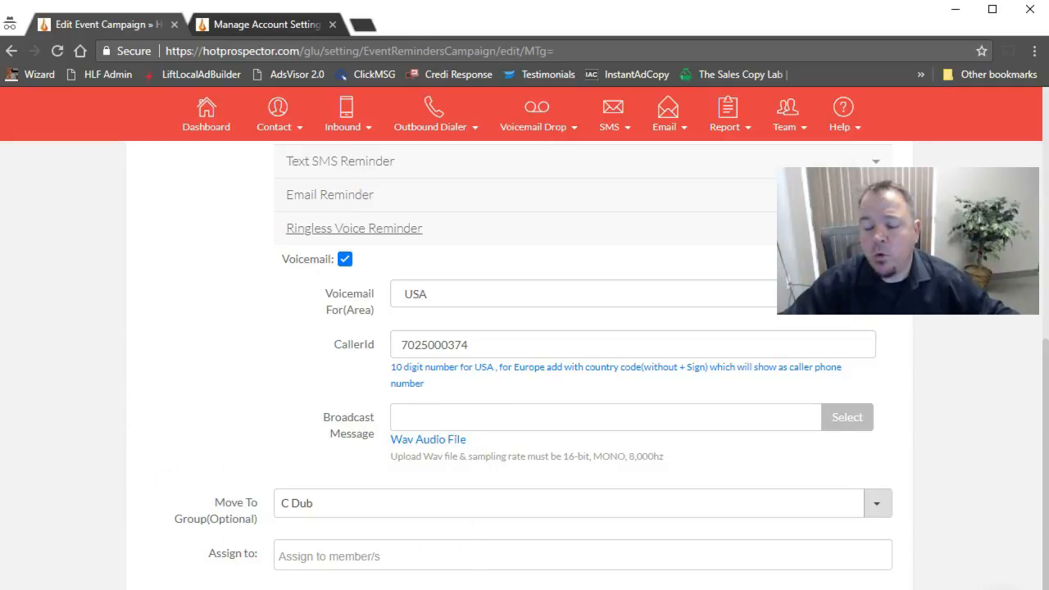
- Switch to Audacity and remove the existing audio track from the project
{"action": "key", "text": "alt+Tab"}
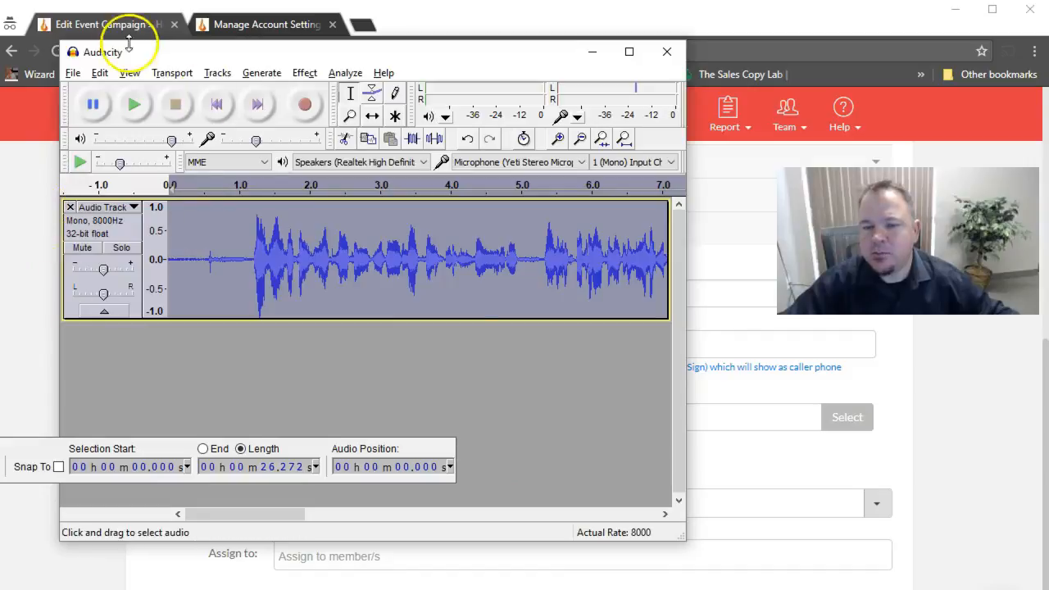
{"action": "scroll", "coordinate": [33, 181], "scroll_direction": "up", "scroll_amount": 2}
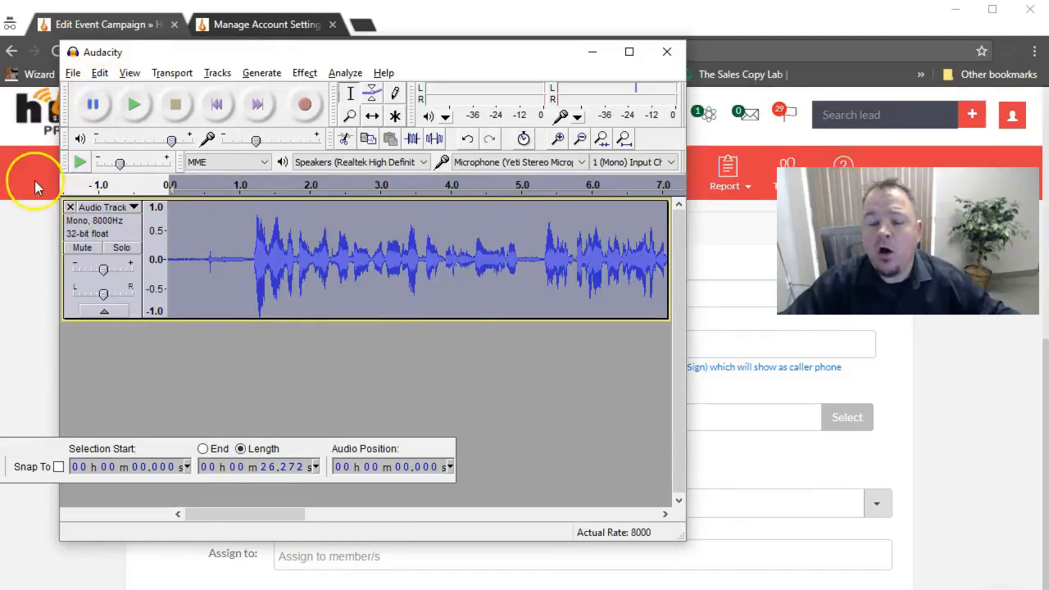
{"action": "left_click", "coordinate": [70, 207]}
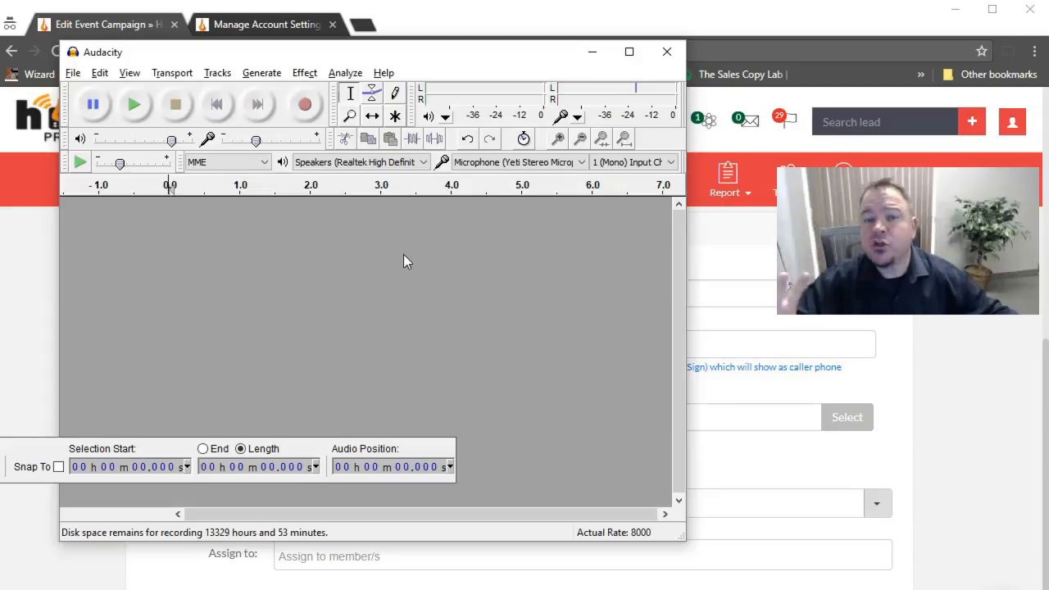
{"action": "left_click", "coordinate": [196, 268]}
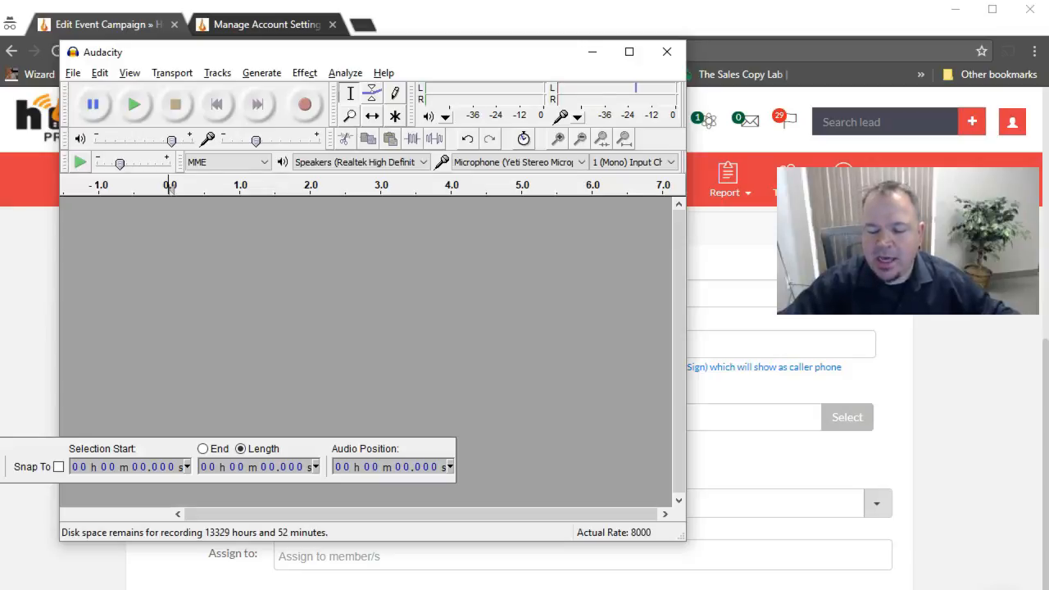
- Check the RVM script in loyalty_rewards_campaign.docx in Word, and record a voicemail message about 24 seconds long in Audacity
{"action": "key", "text": "alt+Tab"}
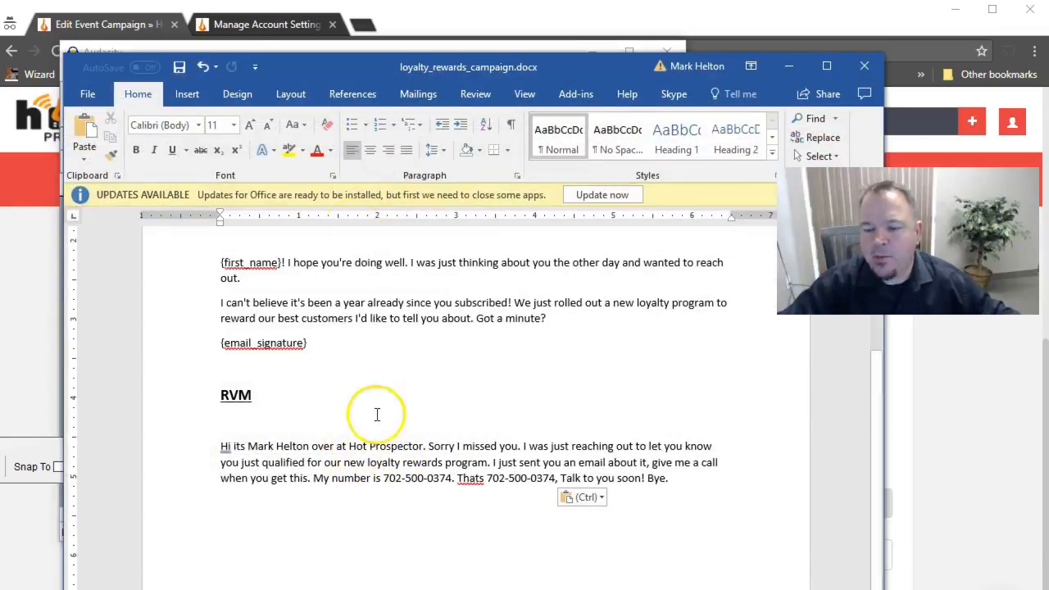
{"action": "left_click", "coordinate": [364, 49]}
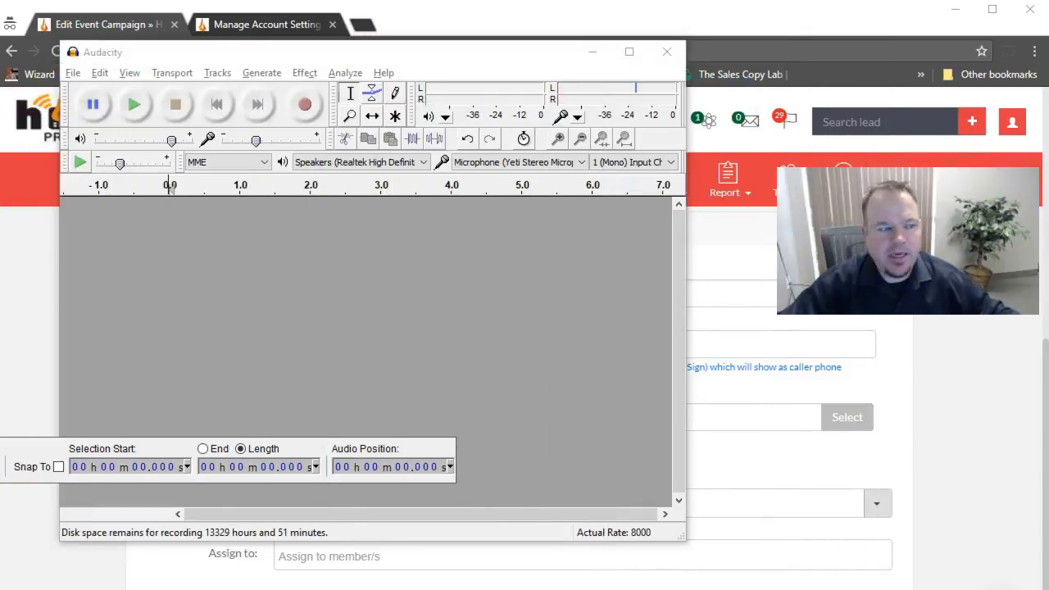
{"action": "left_click", "coordinate": [306, 105]}
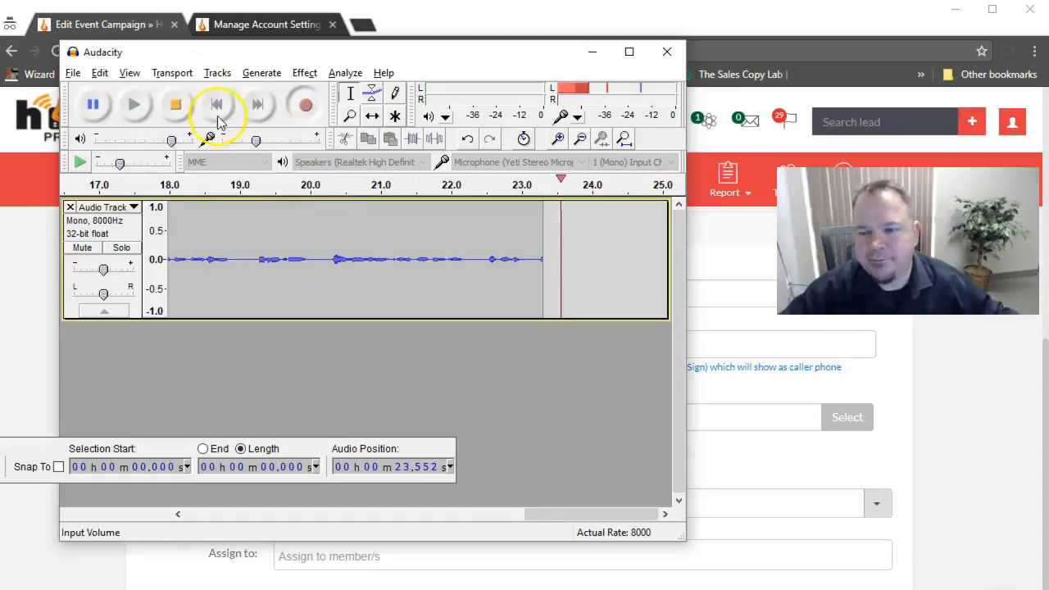
{"action": "left_click", "coordinate": [174, 105]}
- Amplify the entire voicemail recording by 17.6 dB
{"action": "double_click", "coordinate": [318, 252]}
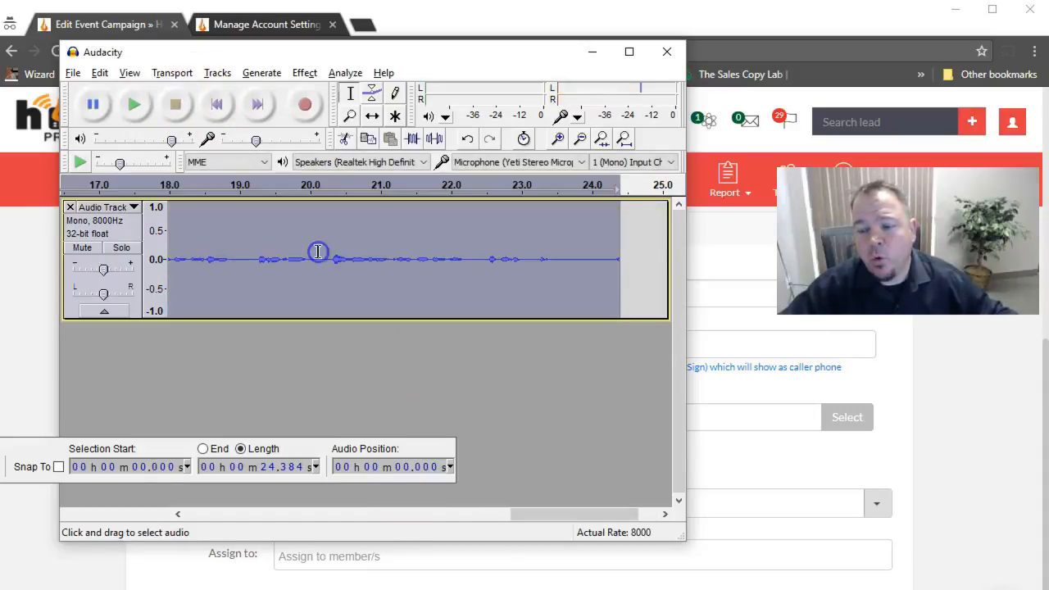
{"action": "left_click", "coordinate": [304, 72]}
{"action": "left_click", "coordinate": [371, 71]}
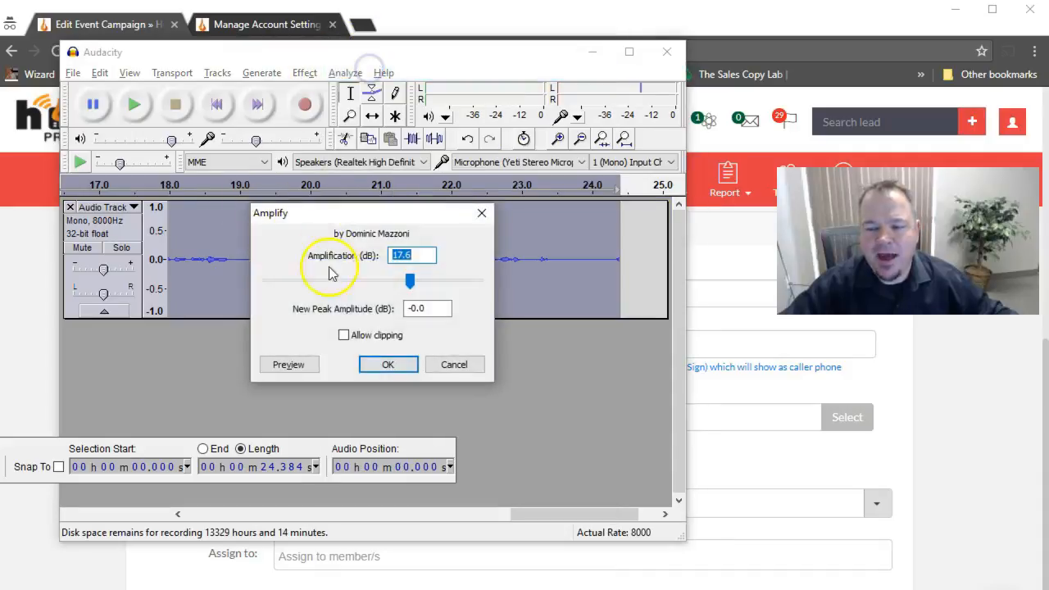
{"action": "left_click", "coordinate": [388, 365]}
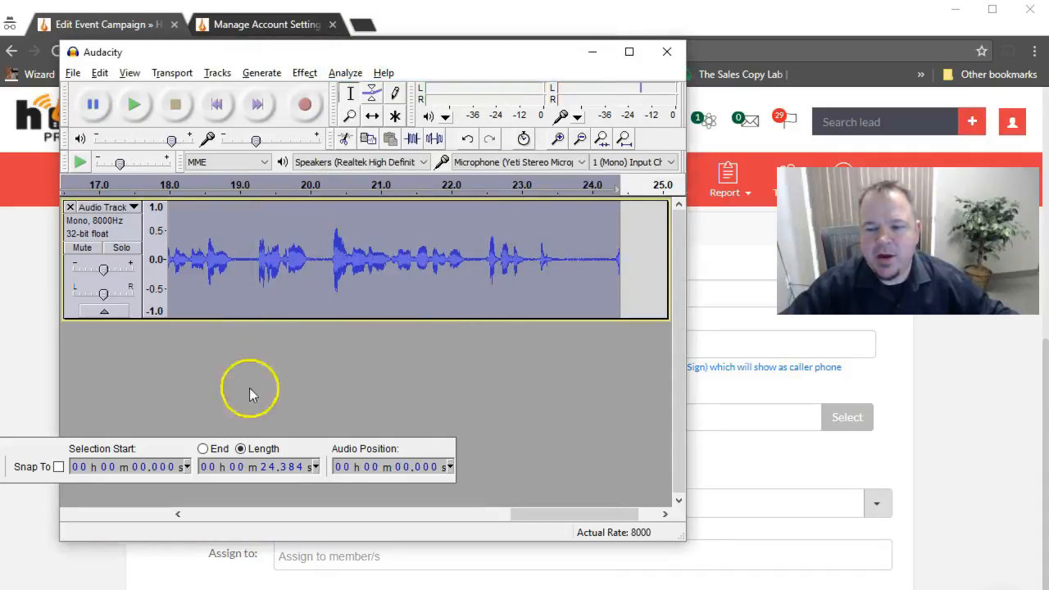
- Open the audio export dialog, examine its file name and WAV format settings, and leave it without saving
{"action": "left_click", "coordinate": [73, 73]}
{"action": "left_click", "coordinate": [103, 295]}
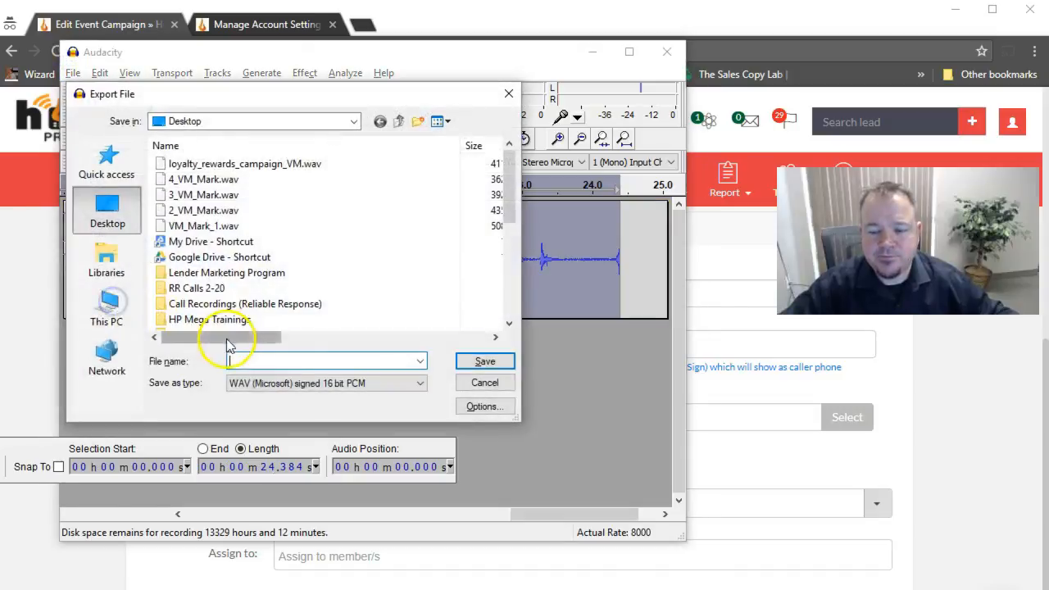
{"action": "left_click", "coordinate": [484, 383]}
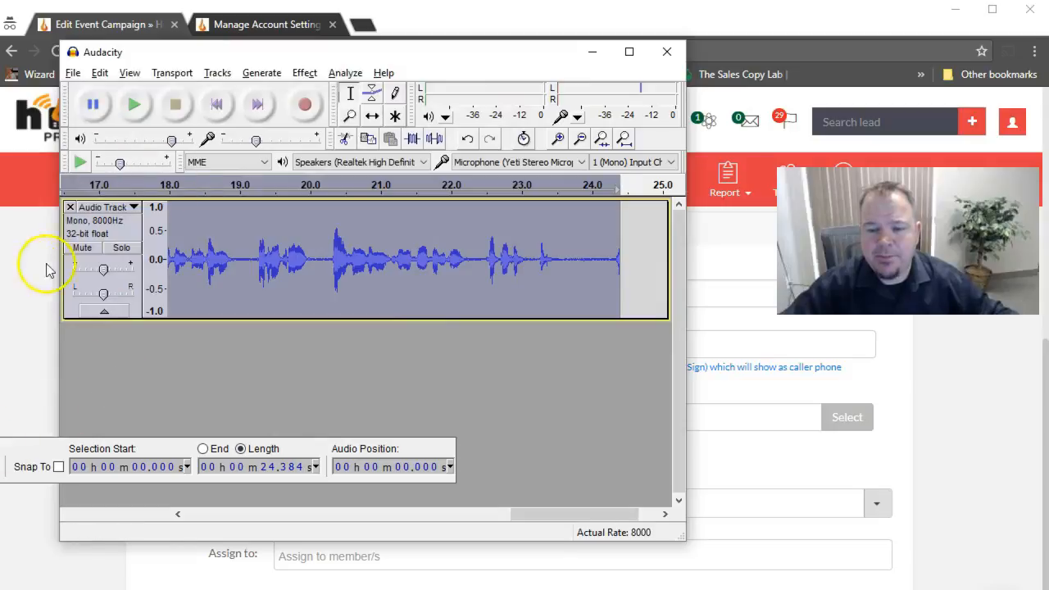
- Switch back to the Hot Prospector campaign form and examine the required WAV format and sampling rate for the broadcast message
{"action": "left_click", "coordinate": [592, 52]}
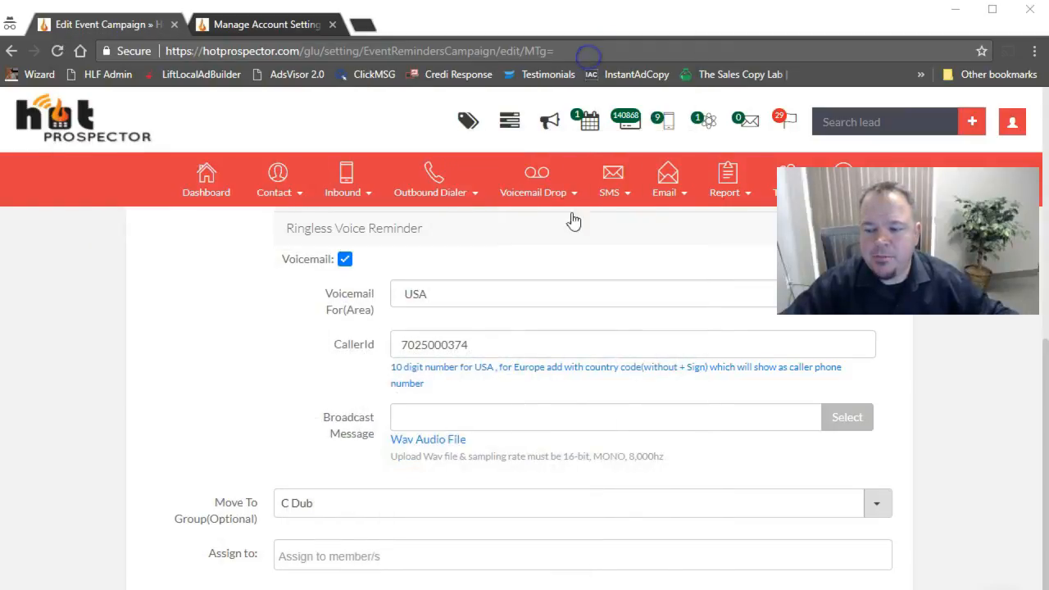
{"action": "scroll", "coordinate": [468, 574], "scroll_direction": "down", "scroll_amount": 1}
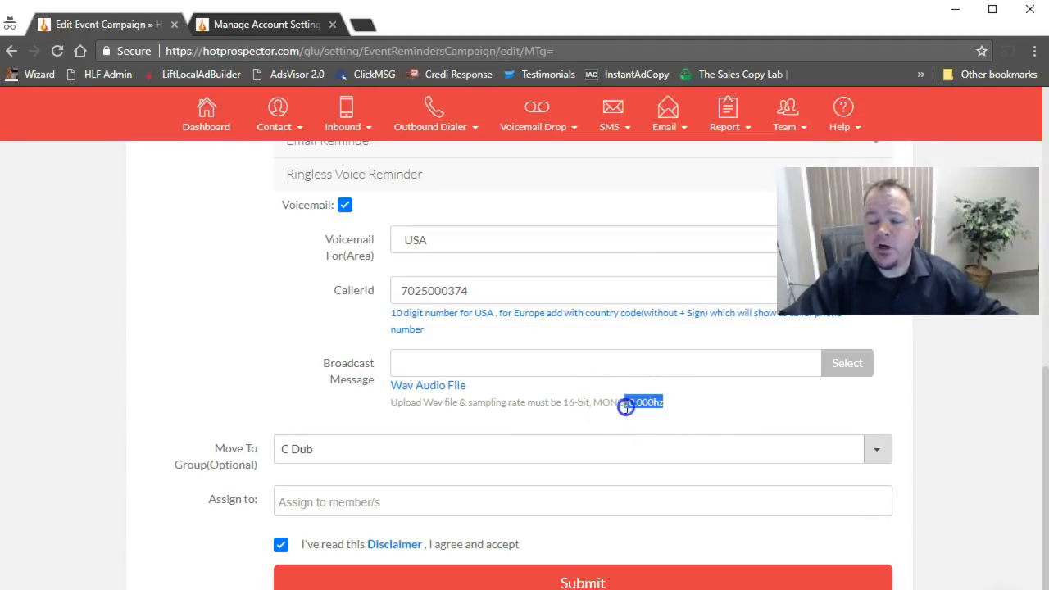
{"action": "left_click_drag", "start_coordinate": [626, 407], "coordinate": [576, 416]}
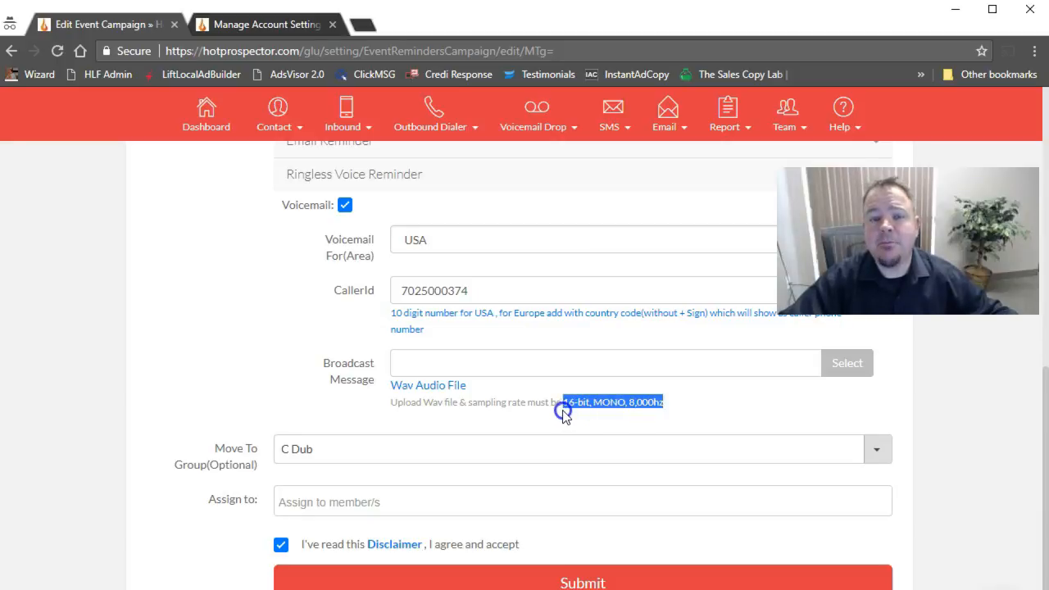
- Return to Audacity, check the recording channel choices without changing them, and minimize it
{"action": "key", "text": "alt+Tab"}
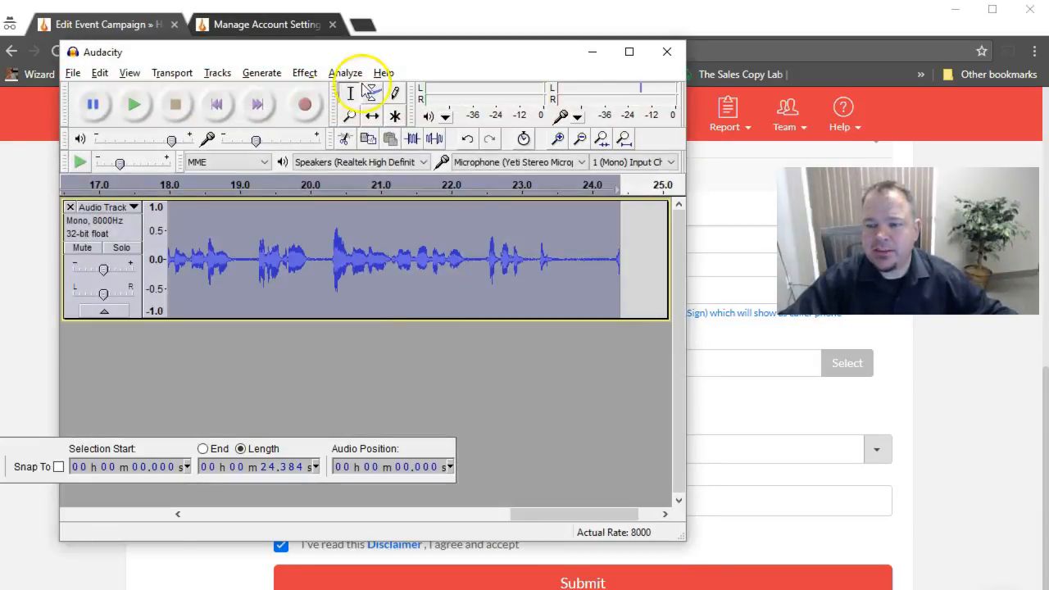
{"action": "left_click", "coordinate": [654, 162]}
{"action": "left_click", "coordinate": [655, 163]}
{"action": "left_click", "coordinate": [647, 162]}
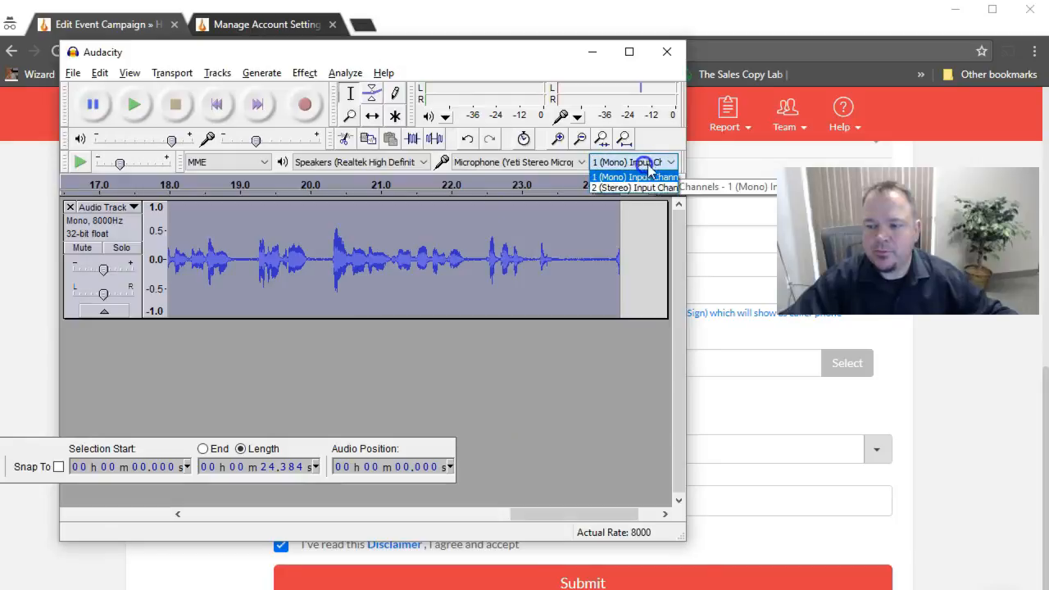
{"action": "left_click", "coordinate": [356, 364]}
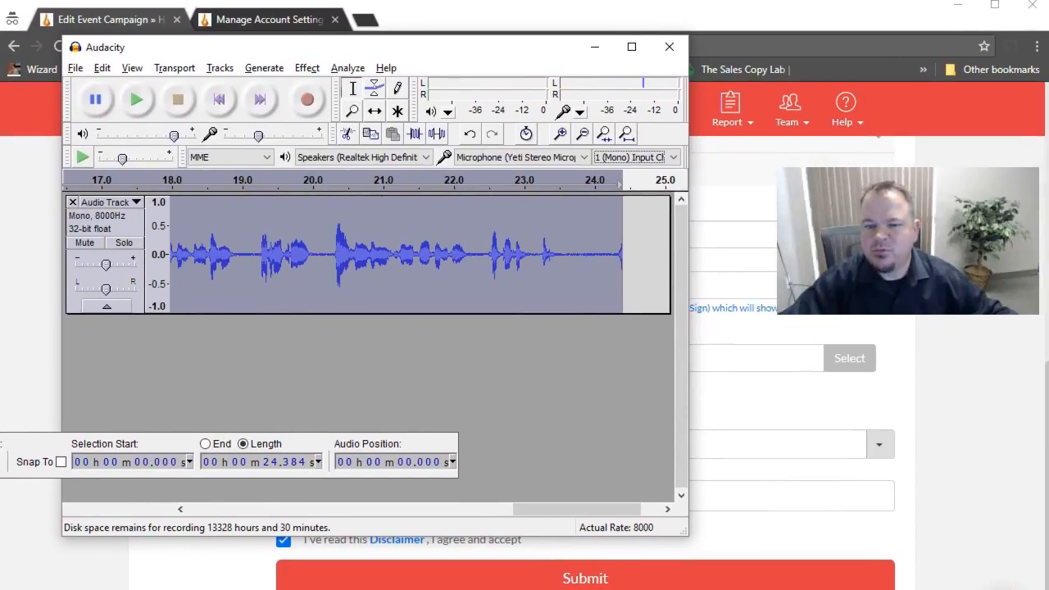
{"action": "left_click", "coordinate": [595, 47]}
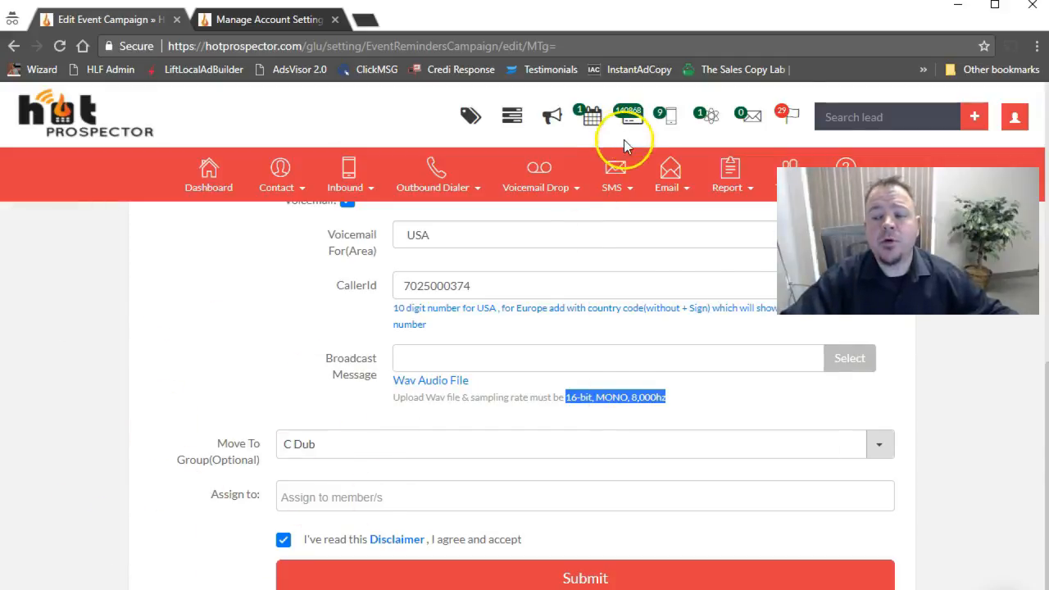
- Check the members available for assignment, leave the assignment empty, and submit the Loyalty Rewards campaign
{"action": "mouse_move", "coordinate": [623, 175]}
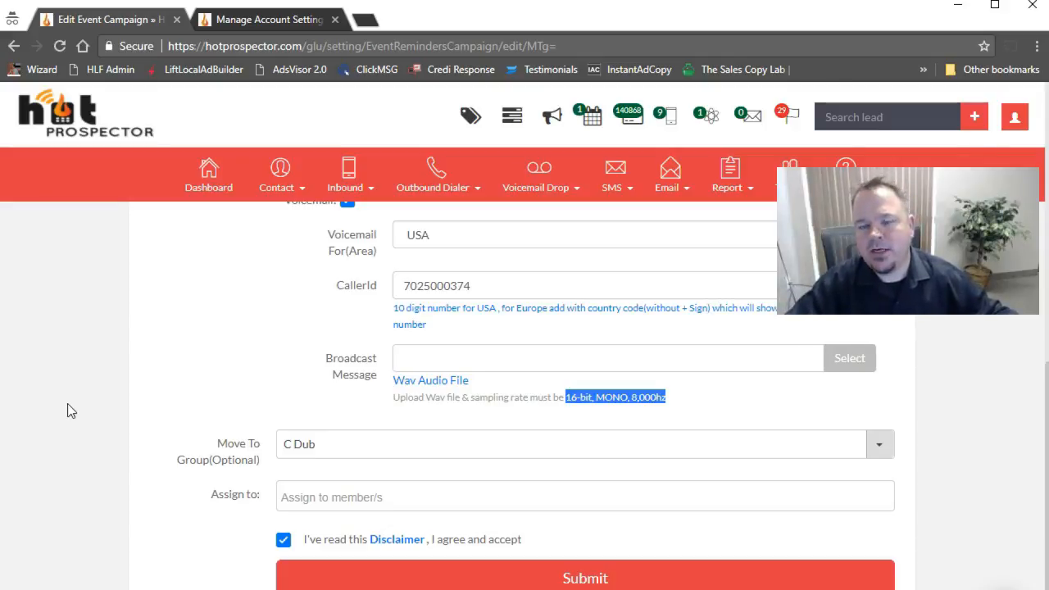
{"action": "mouse_move", "coordinate": [457, 307]}
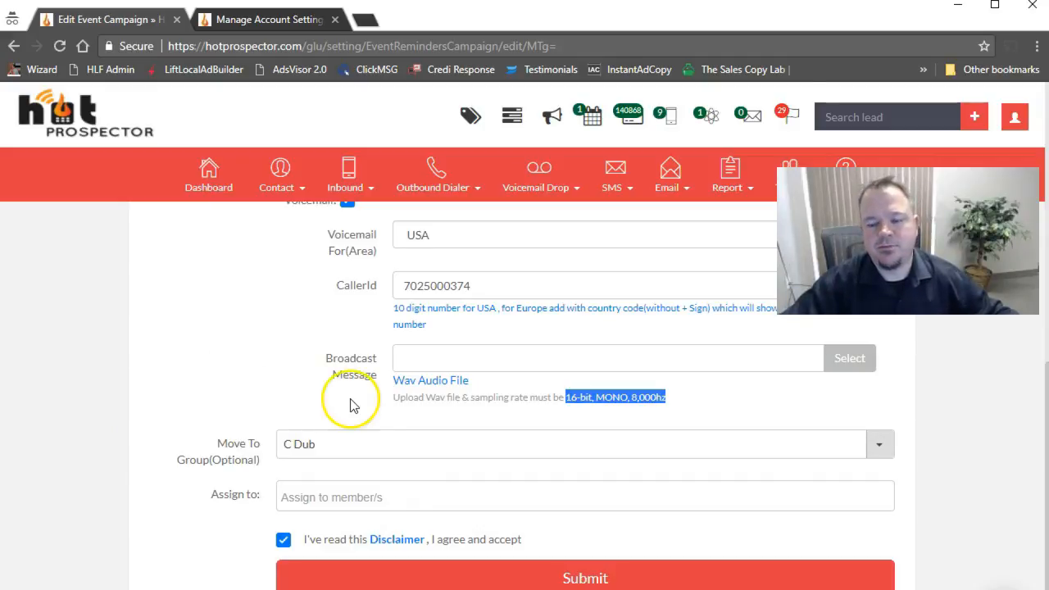
{"action": "left_click", "coordinate": [223, 381]}
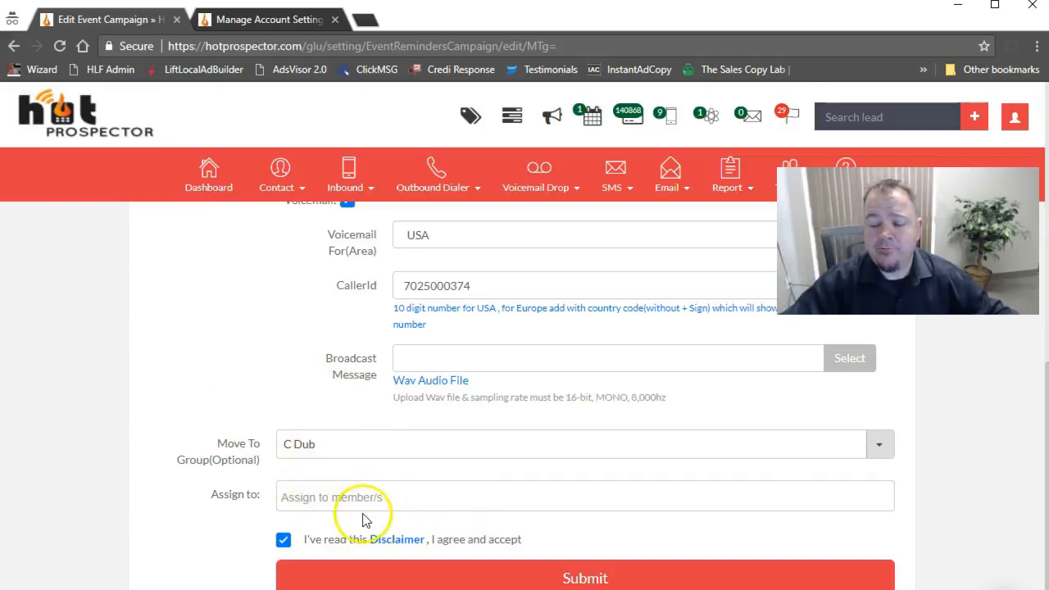
{"action": "left_click", "coordinate": [323, 498]}
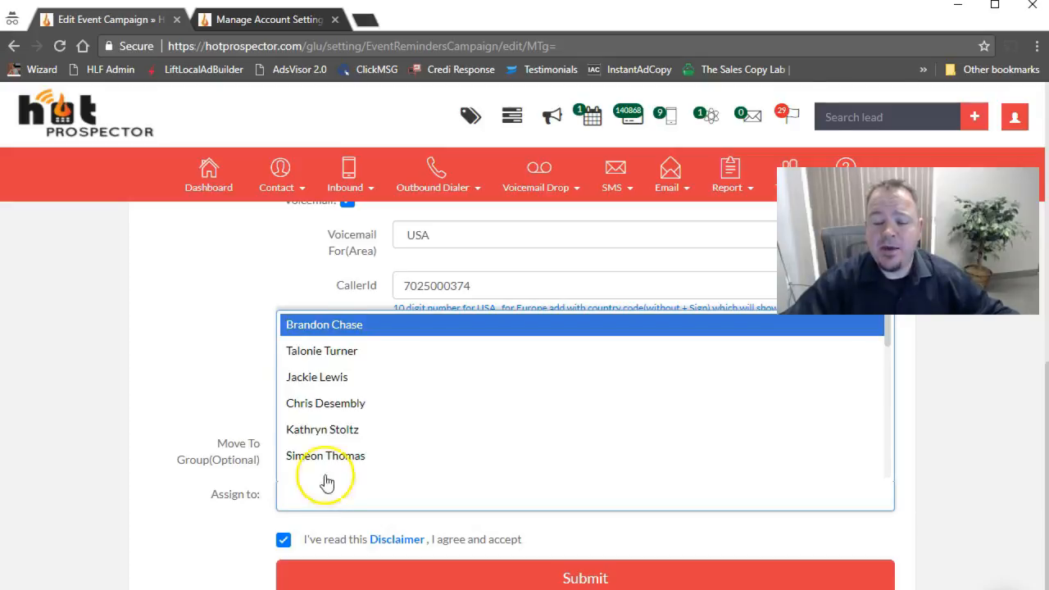
{"action": "left_click", "coordinate": [184, 347]}
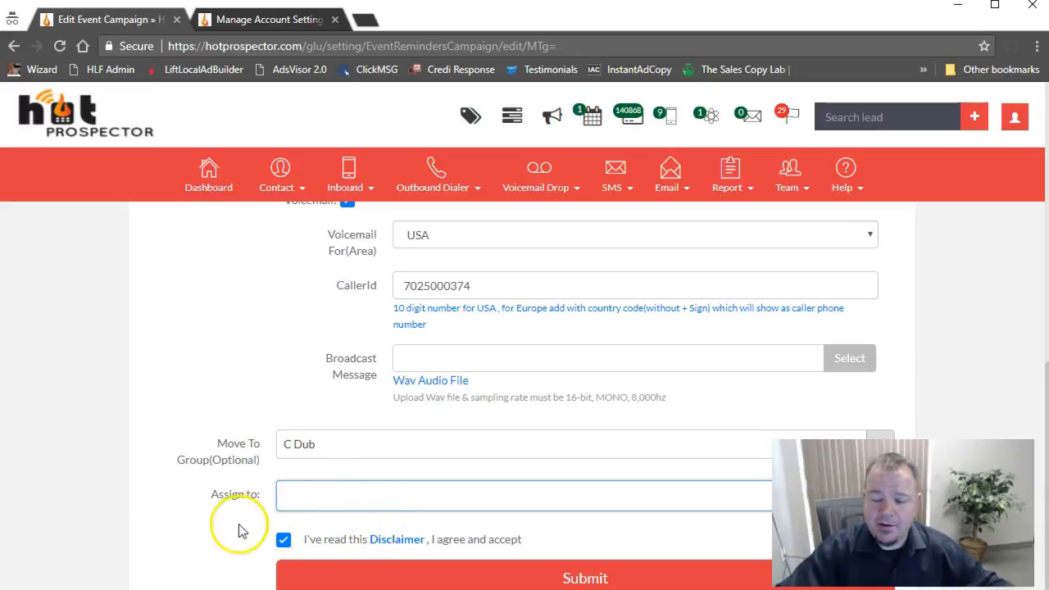
{"action": "left_click", "coordinate": [527, 584]}
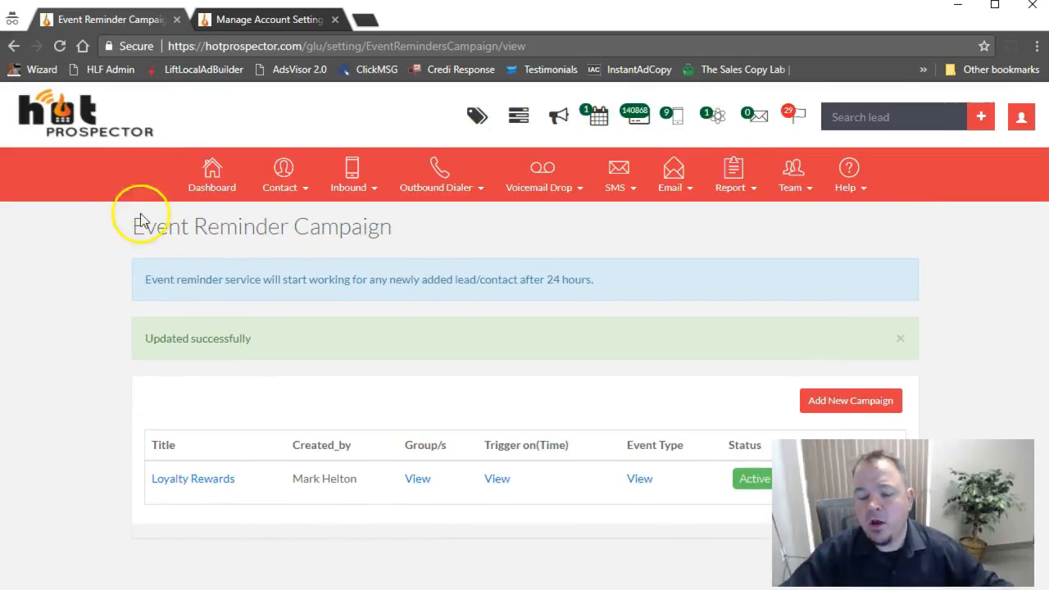
- Remove the signup path from the web address to load hotprospector.com, and log out of the account
{"action": "left_click", "coordinate": [283, 170]}
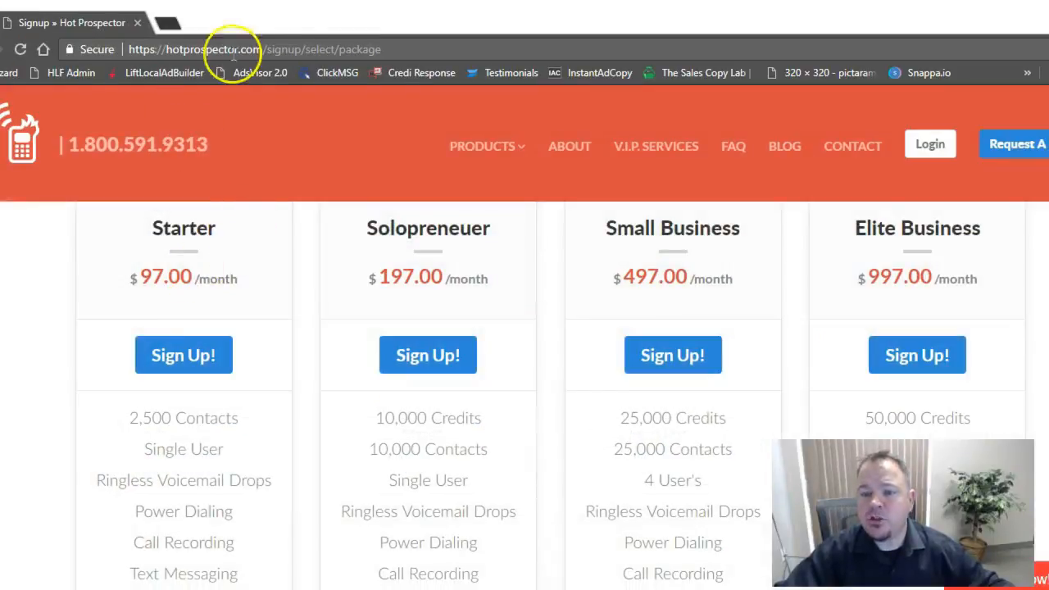
{"action": "left_click_drag", "start_coordinate": [255, 49], "coordinate": [382, 49]}
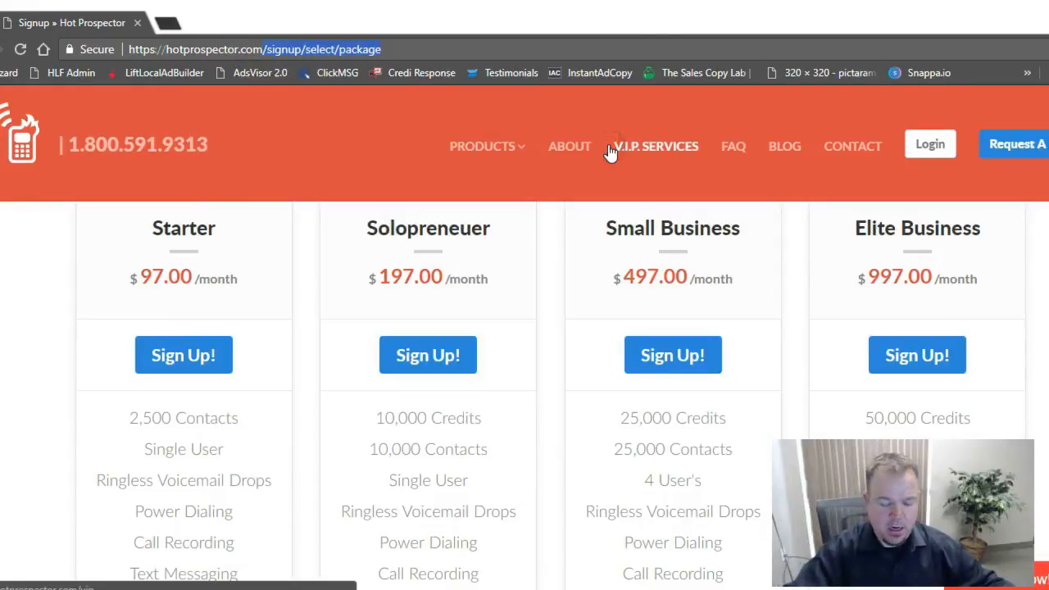
{"action": "key", "text": "BackSpace"}
{"action": "key", "text": "Return"}
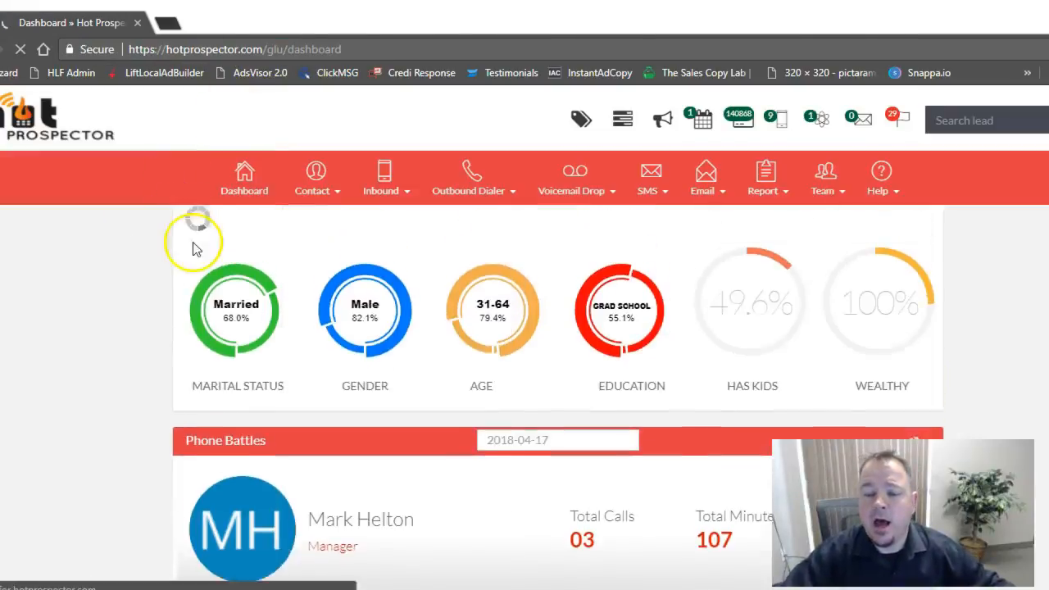
{"action": "mouse_move", "coordinate": [1048, 120]}
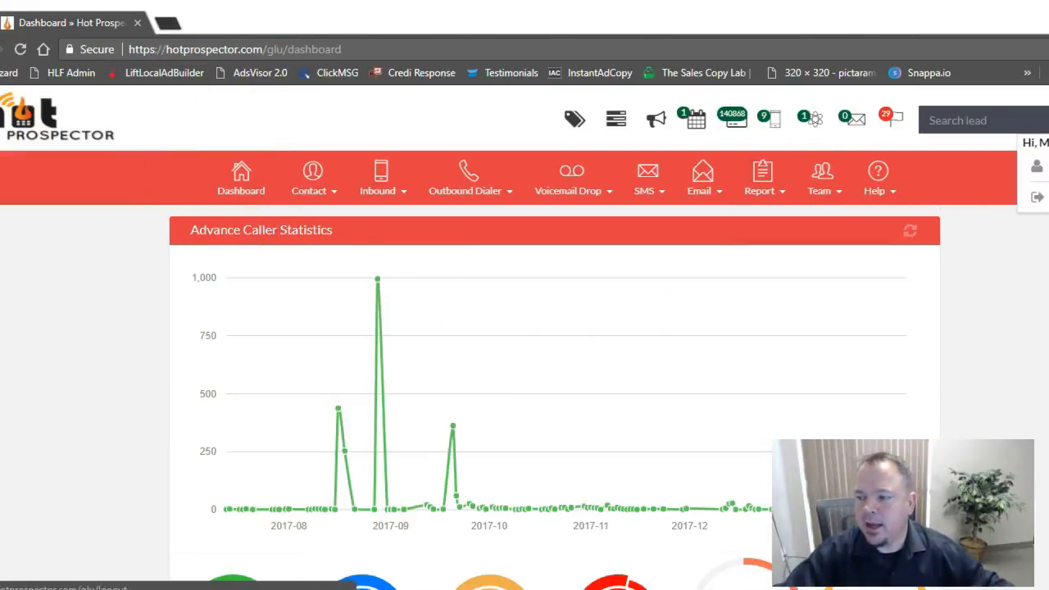
{"action": "left_click", "coordinate": [1045, 196]}
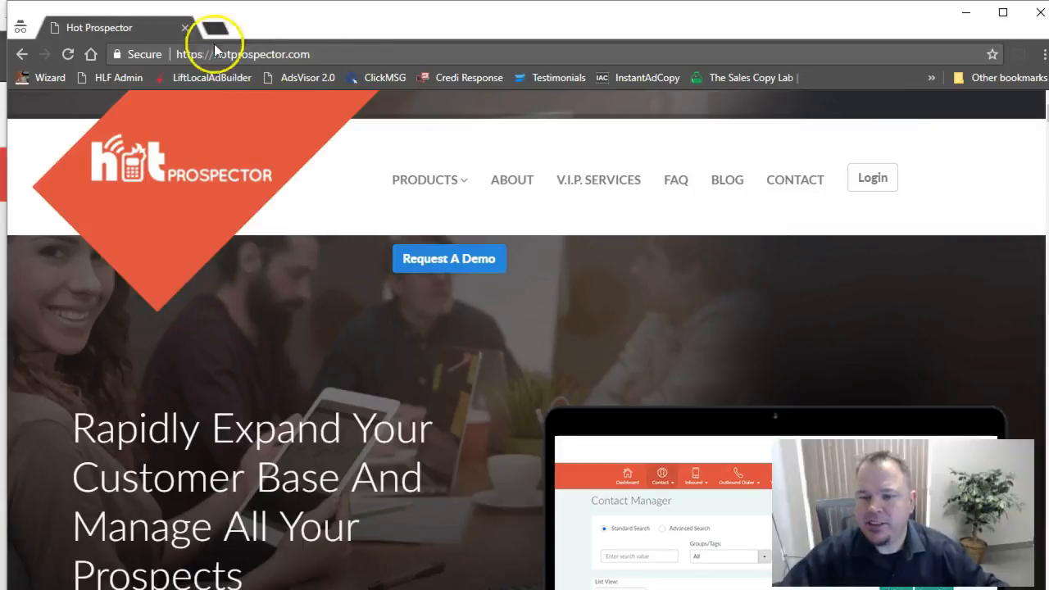
- Look through the Hot Prospector home page, including its products overview, sales text and testimonial video section
{"action": "scroll", "coordinate": [719, 319], "scroll_direction": "down", "scroll_amount": 4}
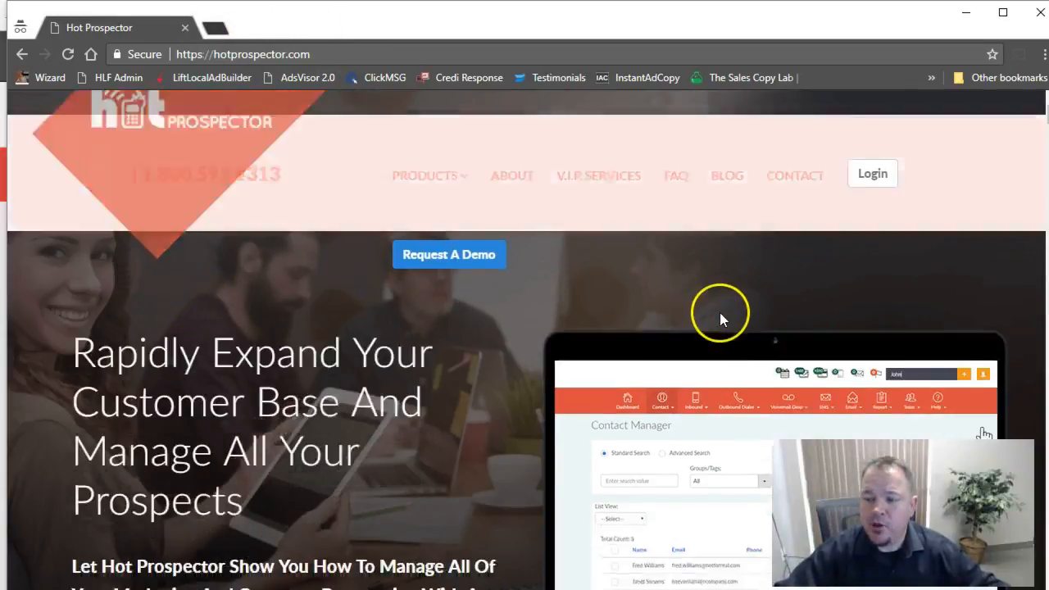
{"action": "scroll", "coordinate": [639, 282], "scroll_direction": "down", "scroll_amount": 7}
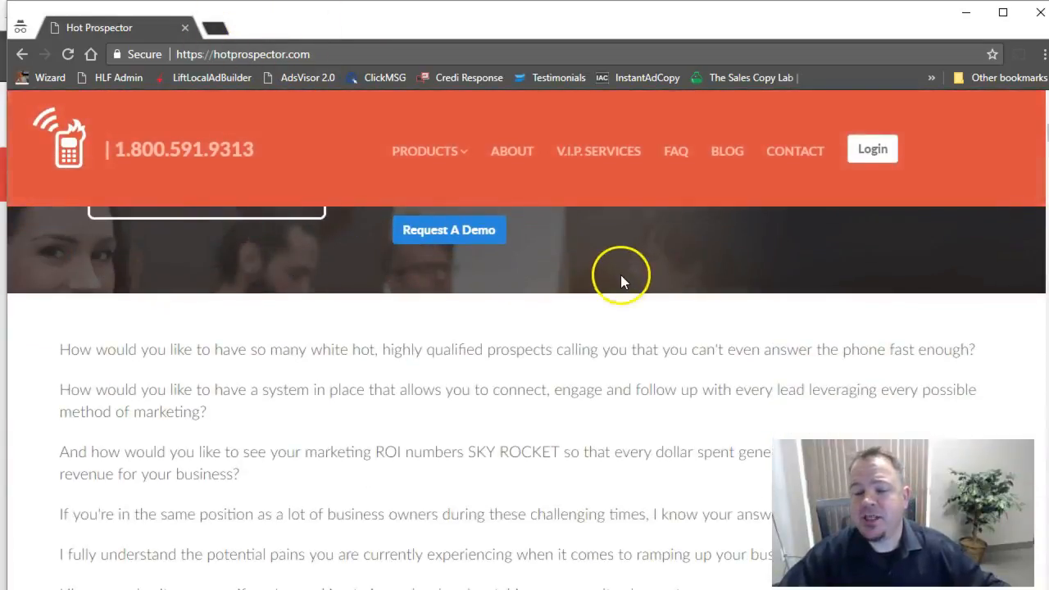
{"action": "scroll", "coordinate": [621, 283], "scroll_direction": "down", "scroll_amount": 8}
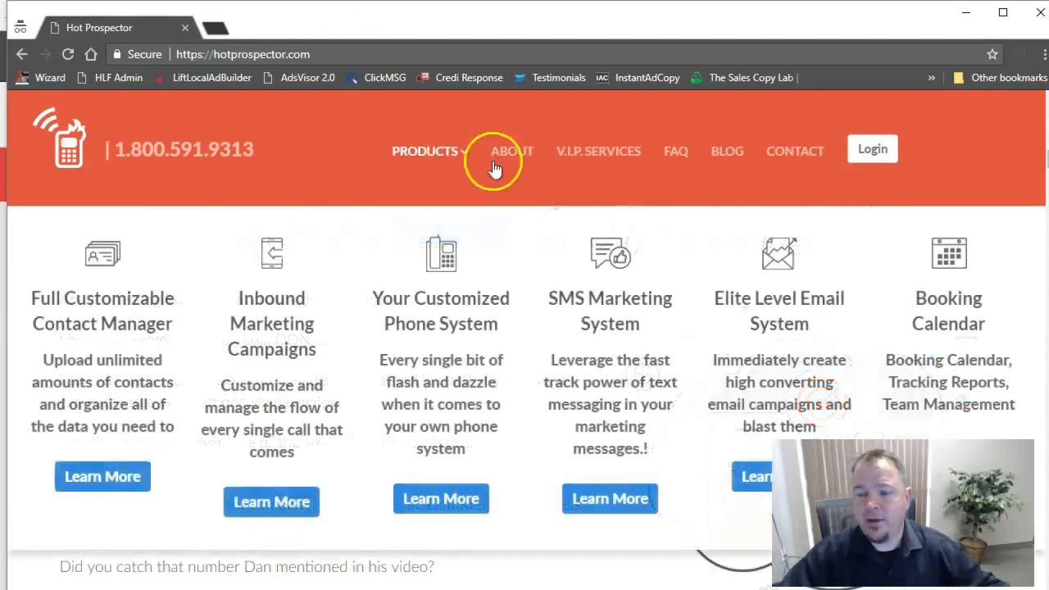
{"action": "mouse_move", "coordinate": [427, 159]}
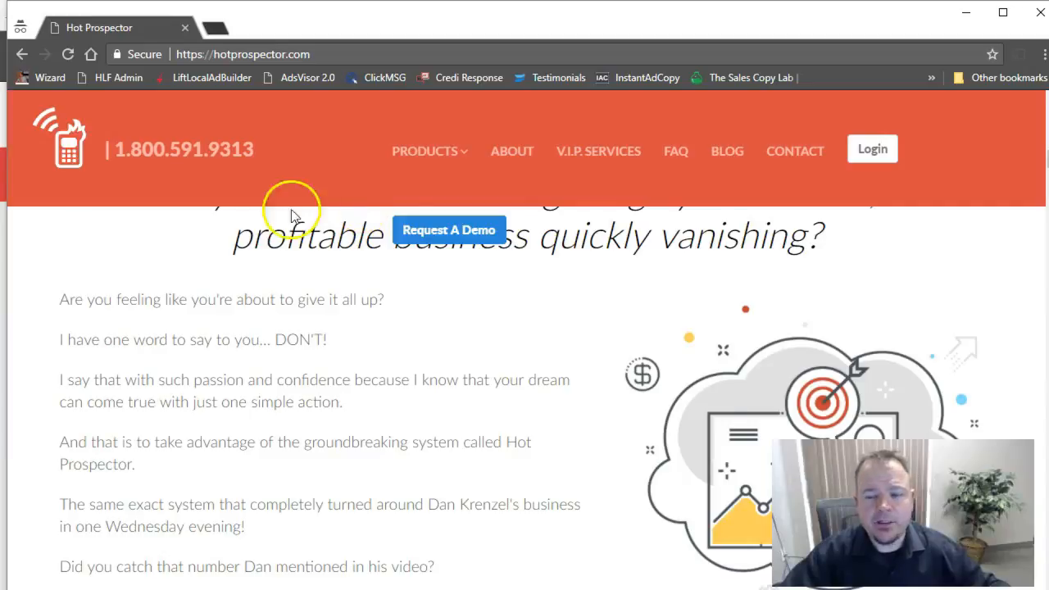
{"action": "scroll", "coordinate": [287, 374], "scroll_direction": "down", "scroll_amount": 5}
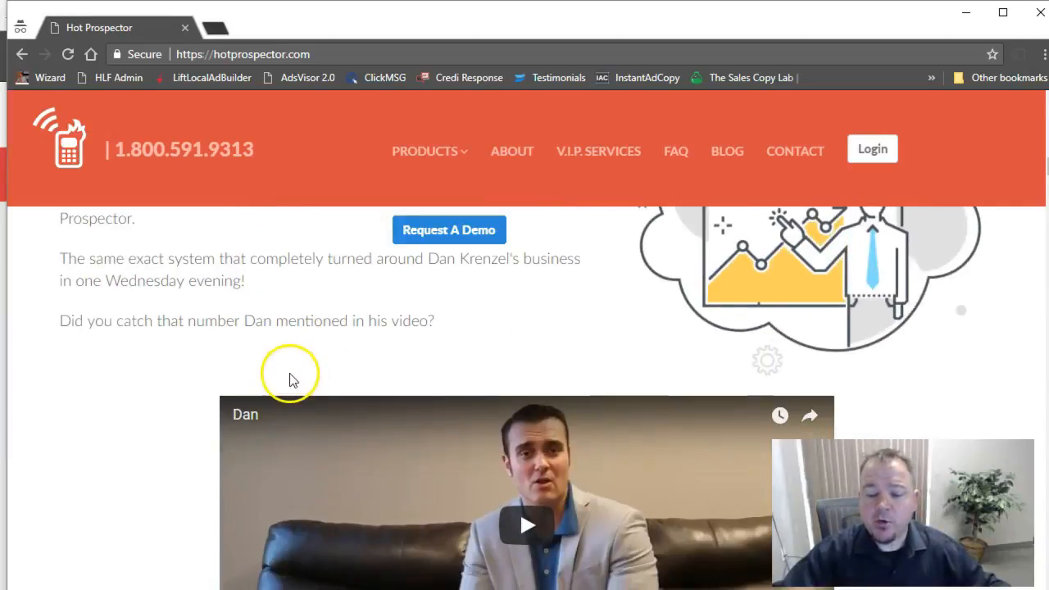
{"action": "scroll", "coordinate": [295, 380], "scroll_direction": "down", "scroll_amount": 2}
{"action": "scroll", "coordinate": [515, 441], "scroll_direction": "up", "scroll_amount": 4}
{"action": "scroll", "coordinate": [475, 382], "scroll_direction": "down", "scroll_amount": 2}
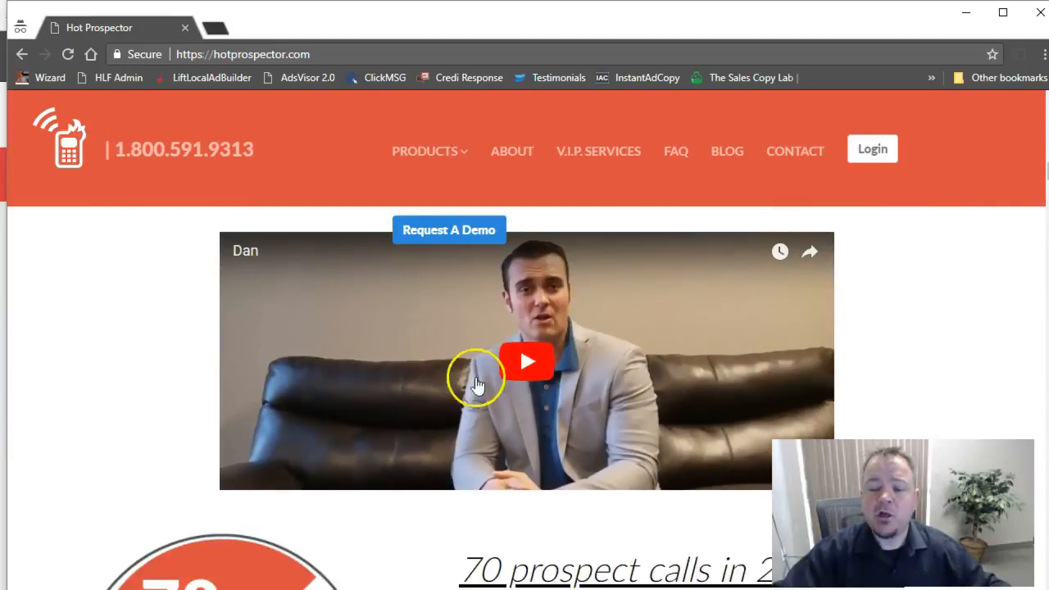
{"action": "scroll", "coordinate": [547, 379], "scroll_direction": "down", "scroll_amount": 10}
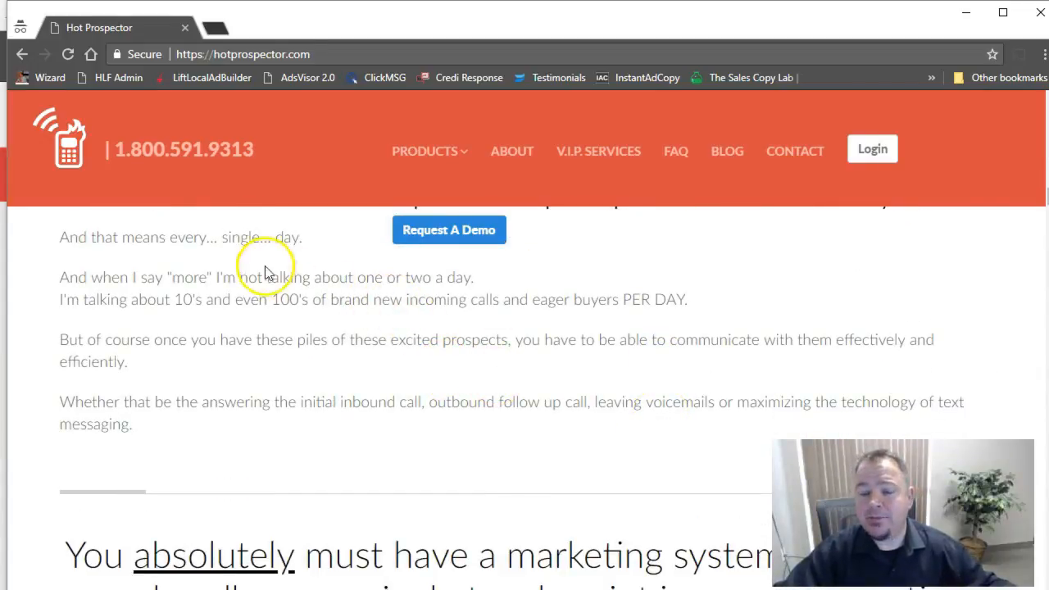
{"action": "scroll", "coordinate": [205, 300], "scroll_direction": "up", "scroll_amount": 5}
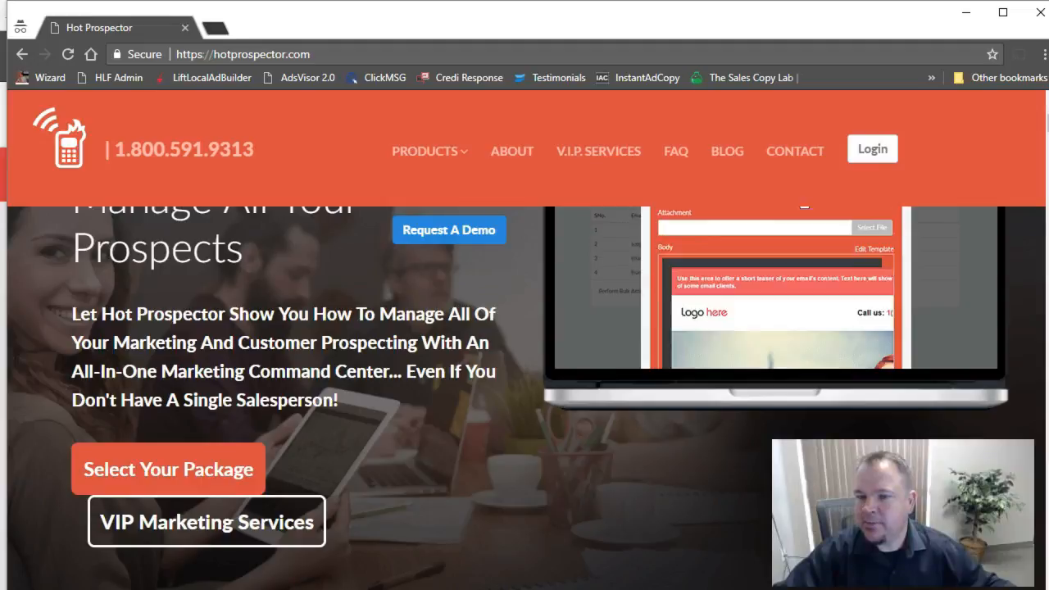
- Widen and reposition the browser window, and open the package selection page from the home page
{"action": "left_click_drag", "start_coordinate": [1048, 295], "coordinate": [1048, 295]}
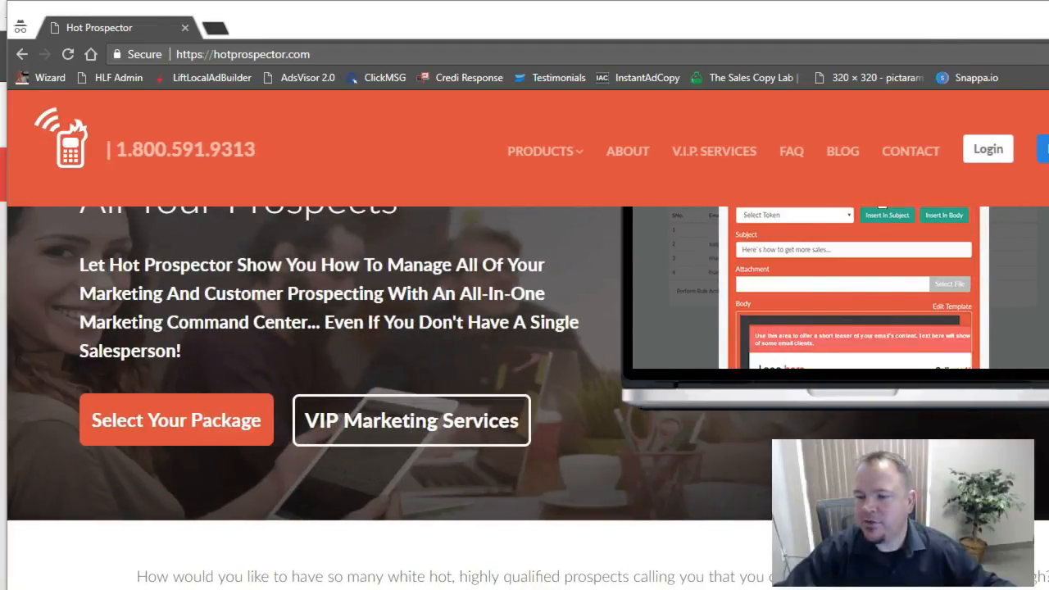
{"action": "left_click_drag", "start_coordinate": [649, 20], "coordinate": [611, 22]}
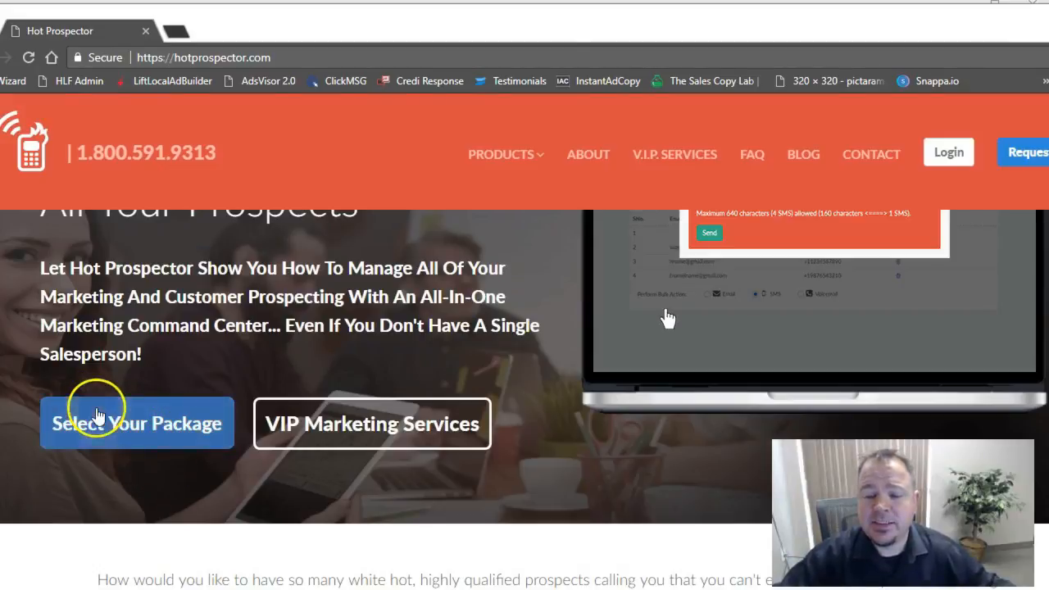
{"action": "left_click", "coordinate": [95, 414]}
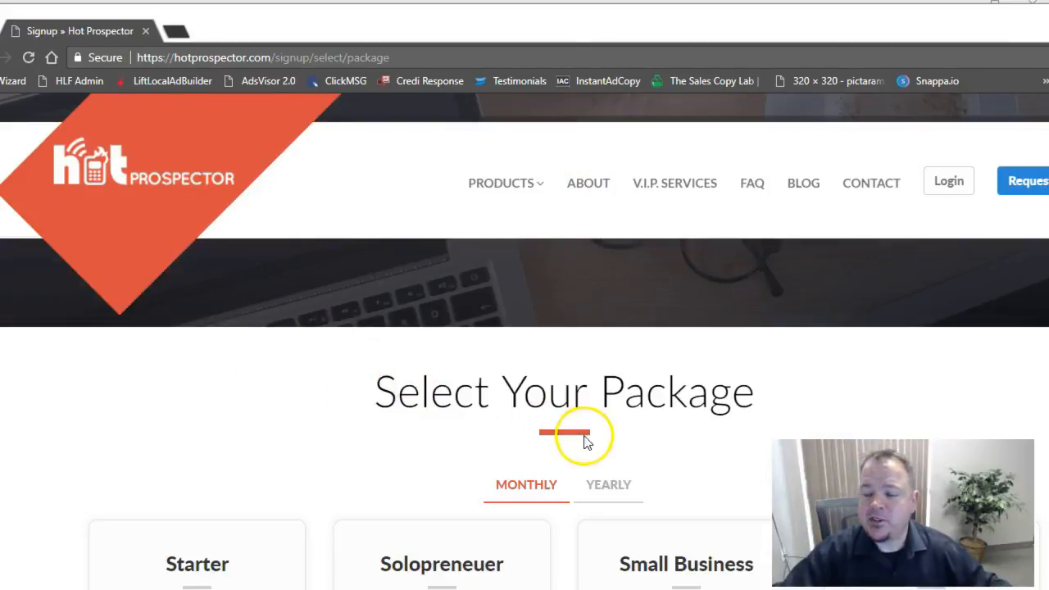
- Compare the monthly prices and included features of the Starter, Solopreneuer, Small Business and Elite Business packages
{"action": "scroll", "coordinate": [668, 414], "scroll_direction": "down", "scroll_amount": 4}
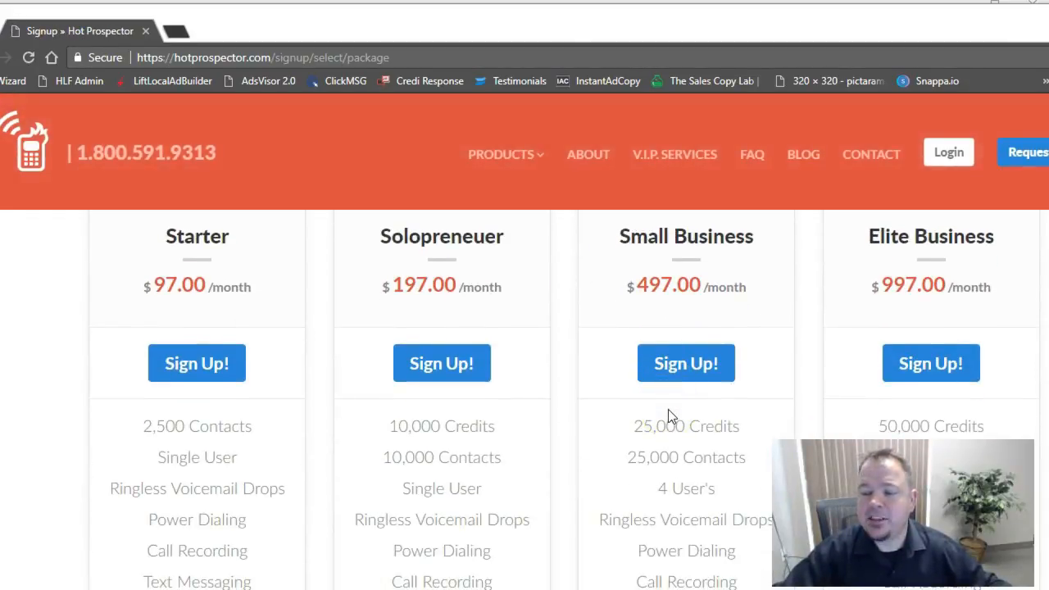
{"action": "scroll", "coordinate": [668, 416], "scroll_direction": "up", "scroll_amount": 1}
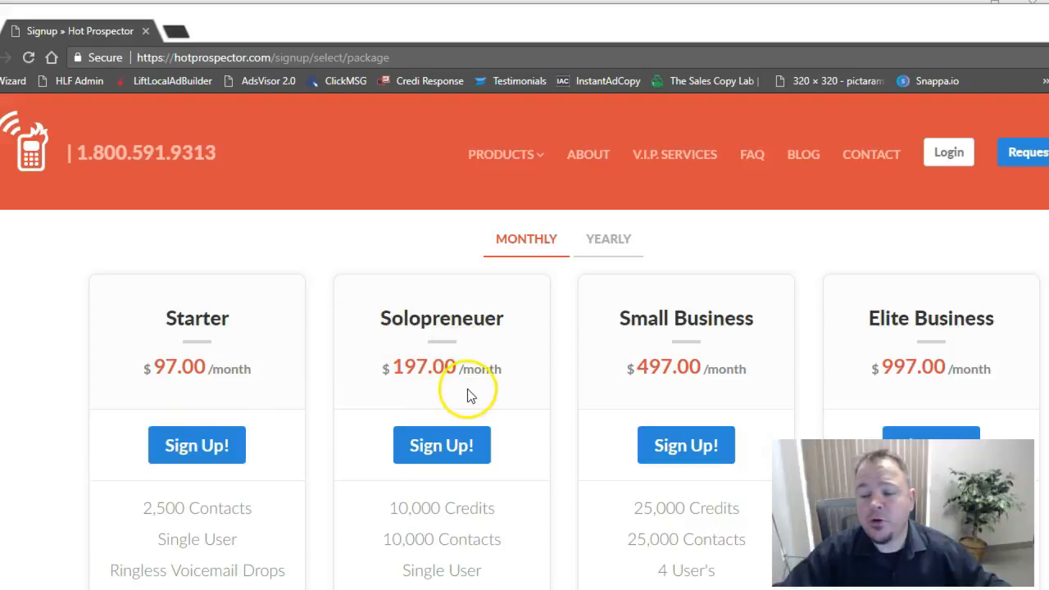
{"action": "scroll", "coordinate": [481, 393], "scroll_direction": "down", "scroll_amount": 1}
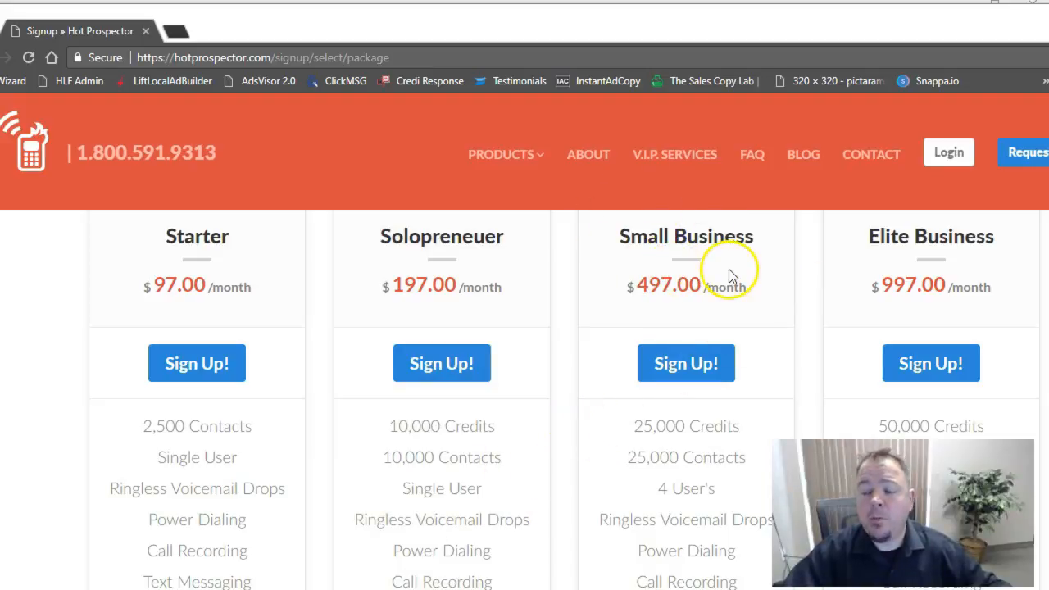
{"action": "scroll", "coordinate": [722, 320], "scroll_direction": "down", "scroll_amount": 1}
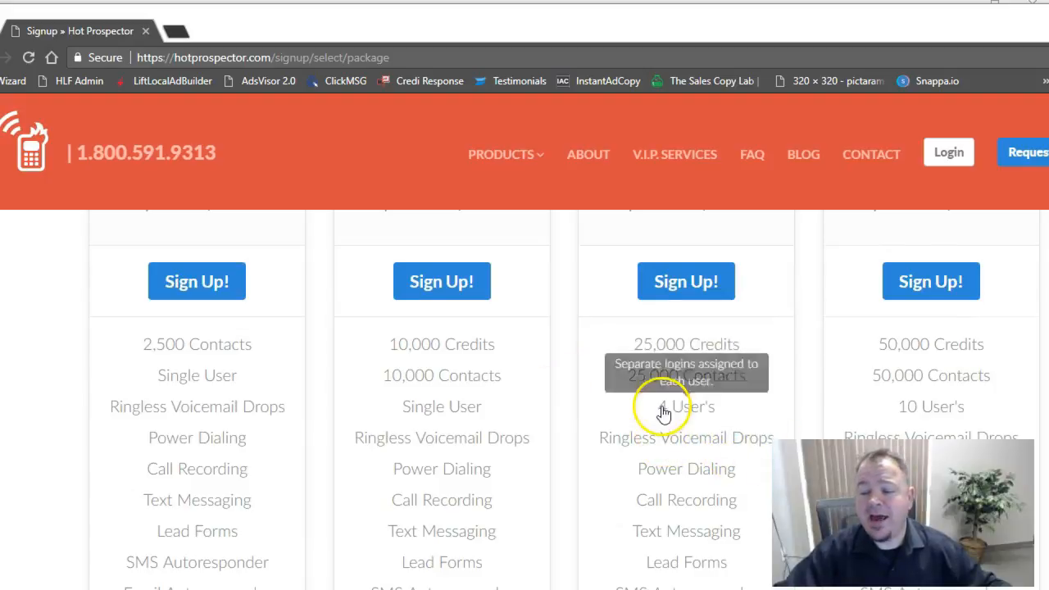
{"action": "scroll", "coordinate": [808, 357], "scroll_direction": "down", "scroll_amount": 1}
{"action": "scroll", "coordinate": [808, 357], "scroll_direction": "up", "scroll_amount": 1}
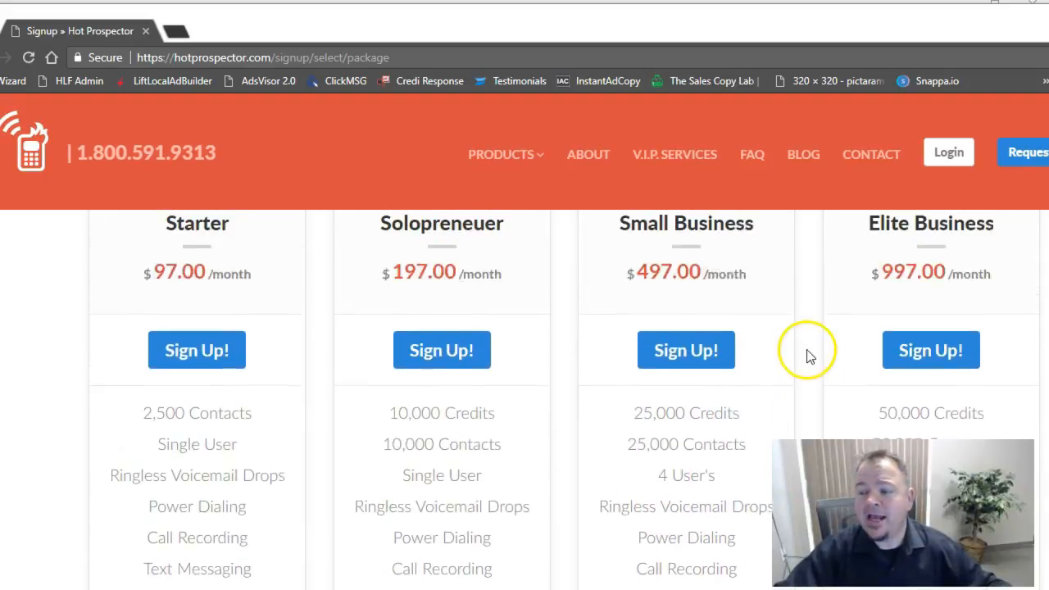
{"action": "scroll", "coordinate": [962, 283], "scroll_direction": "down", "scroll_amount": 2}
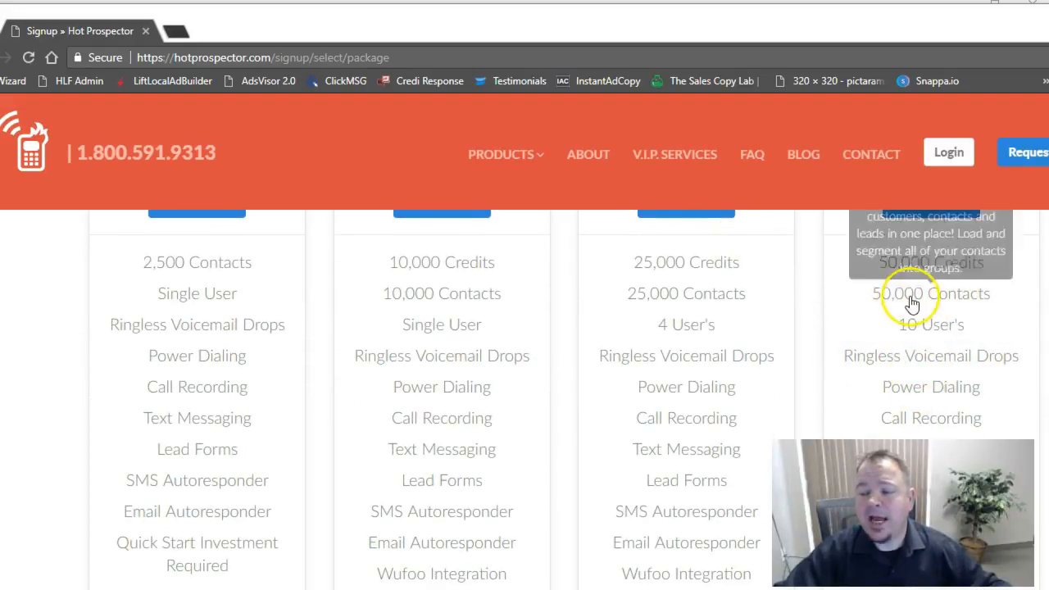
- Narrow the browser window to fit the site header, and open the Request A Demo page to review its form and sales contact details
{"action": "scroll", "coordinate": [910, 312], "scroll_direction": "up", "scroll_amount": 3}
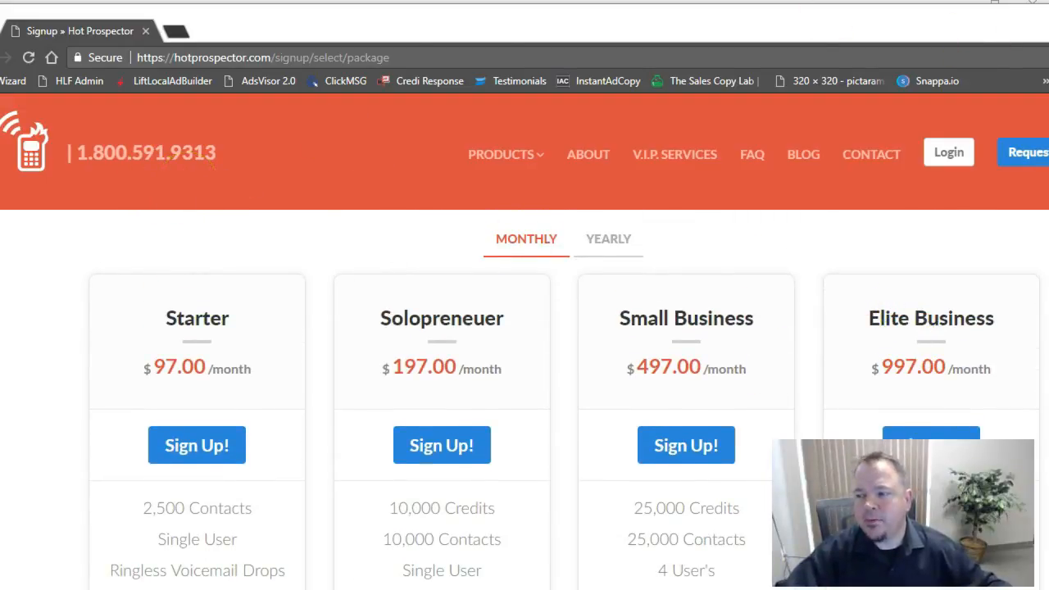
{"action": "left_click_drag", "start_coordinate": [1048, 197], "coordinate": [1046, 196]}
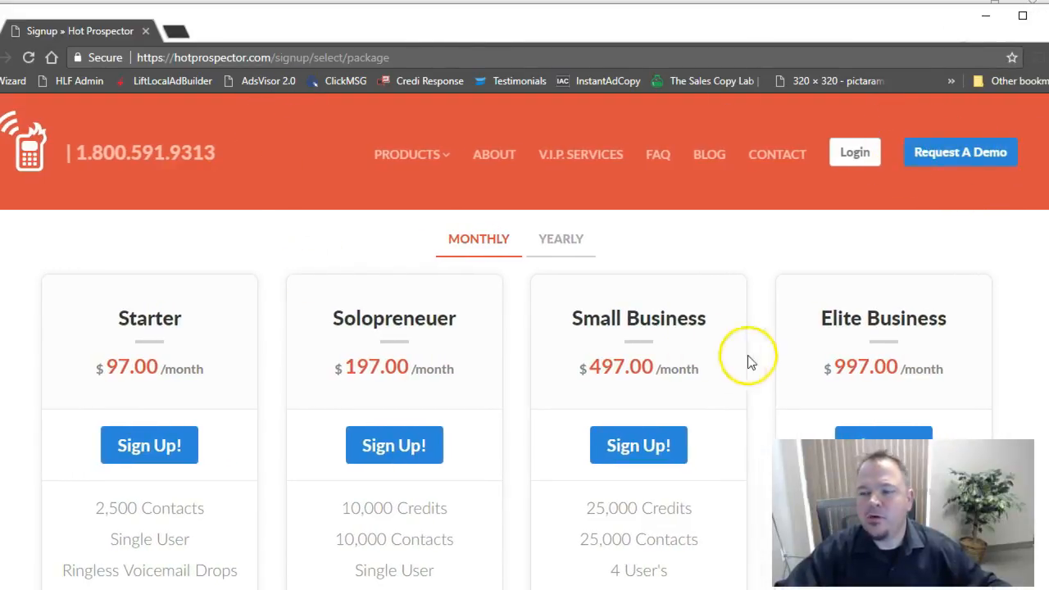
{"action": "left_click", "coordinate": [919, 164]}
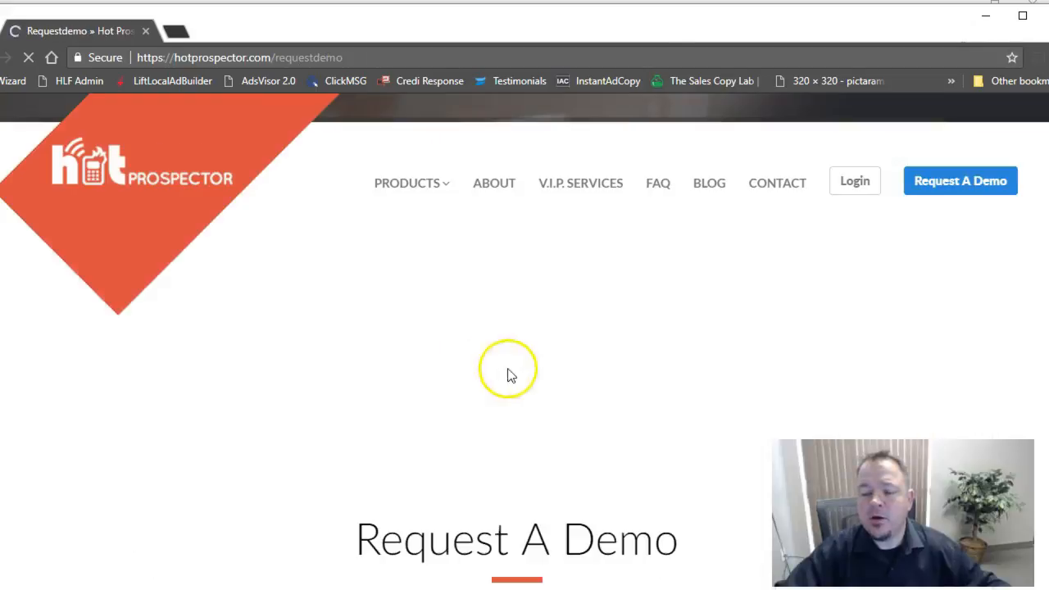
{"action": "scroll", "coordinate": [262, 336], "scroll_direction": "down", "scroll_amount": 5}
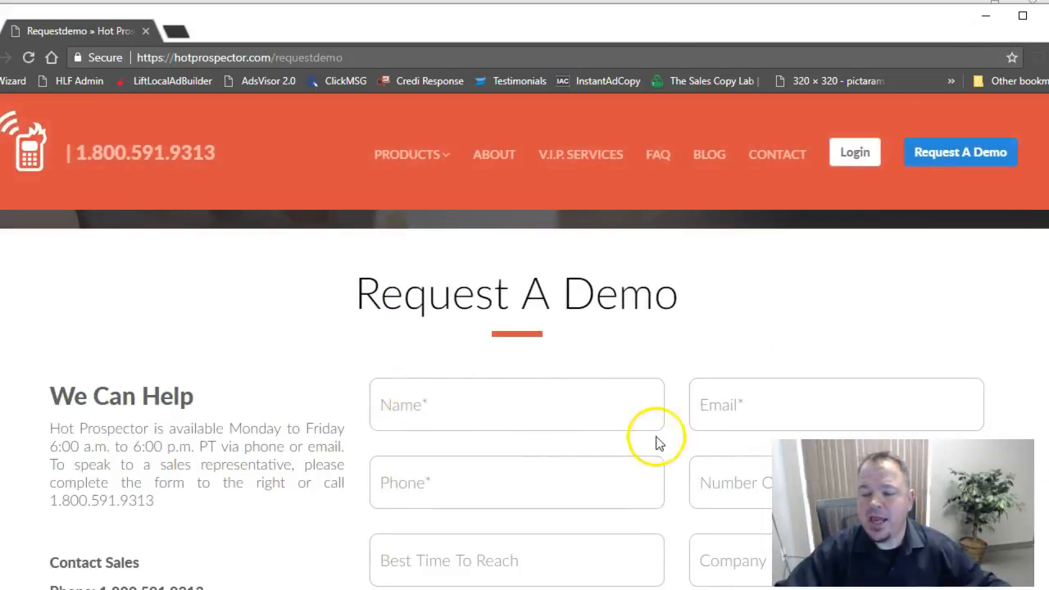
{"action": "scroll", "coordinate": [459, 476], "scroll_direction": "down", "scroll_amount": 1}
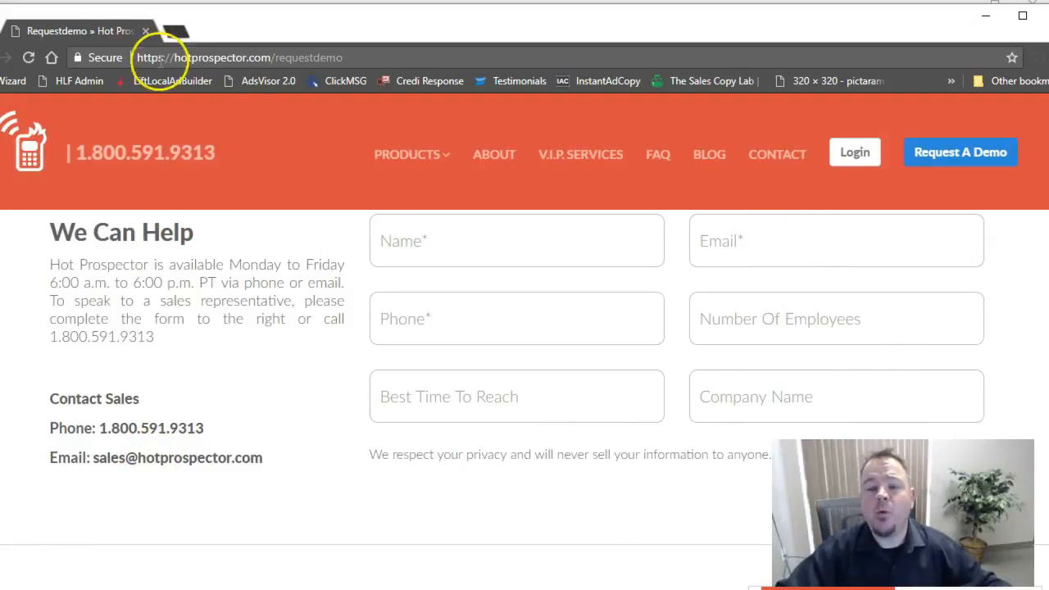
- Minimize the website's browser window to return to the Event Reminder Campaign list
{"action": "left_click", "coordinate": [68, 18]}
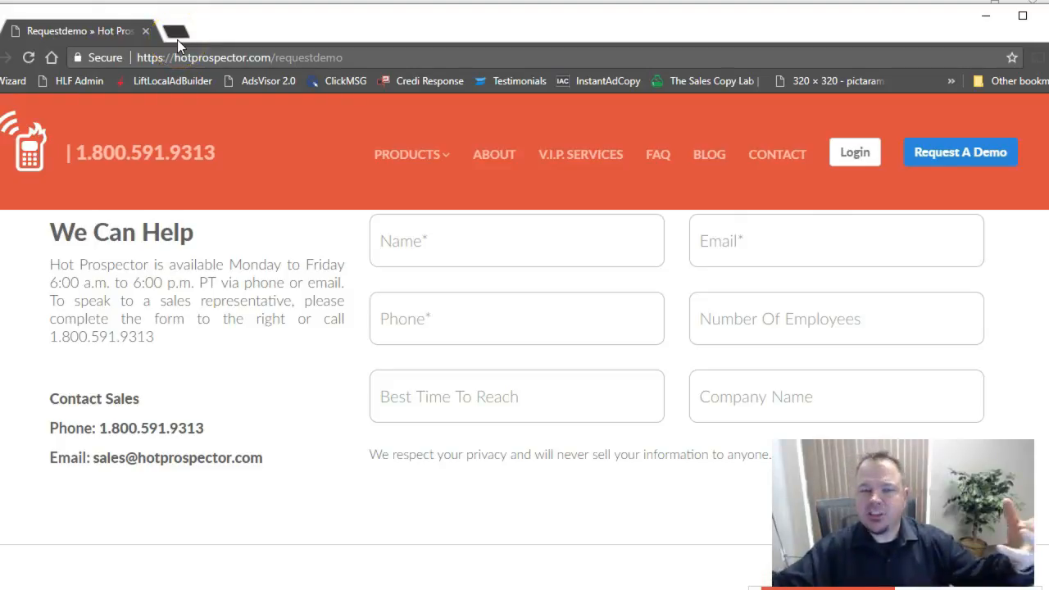
{"action": "left_click", "coordinate": [984, 19]}
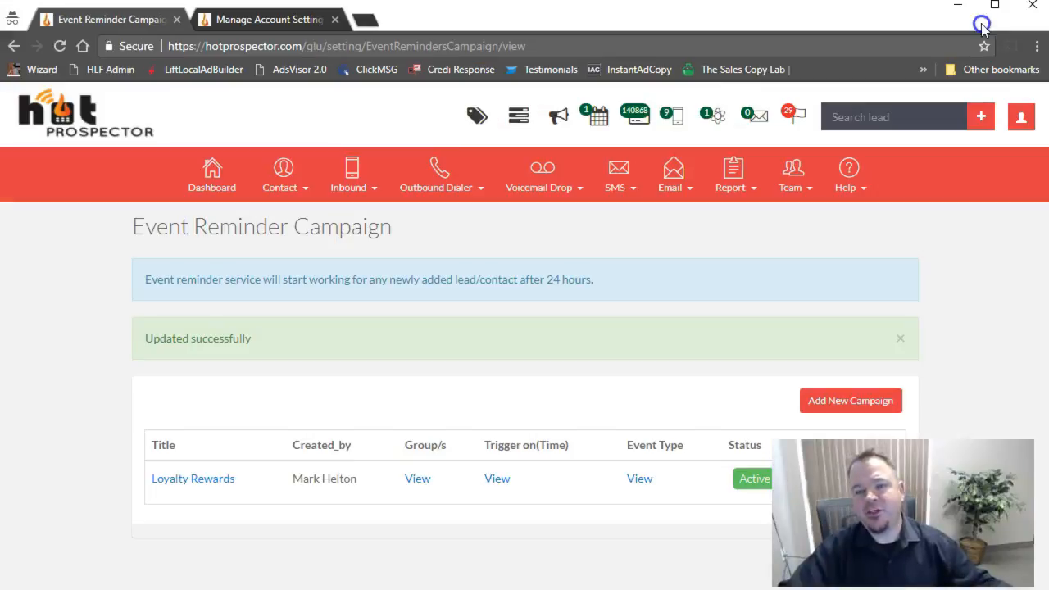
{"action": "left_click", "coordinate": [106, 310]}
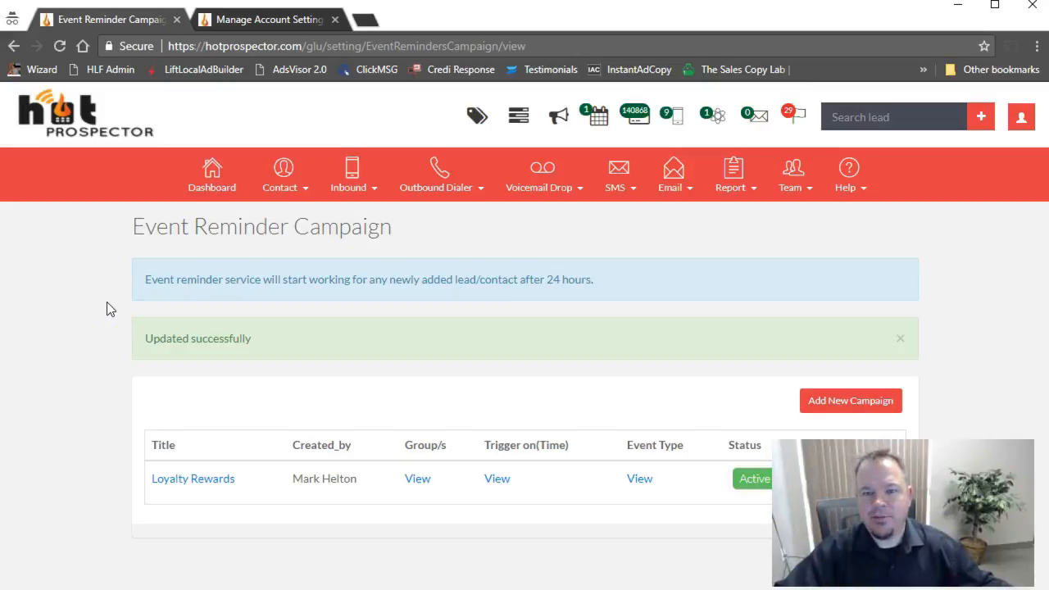